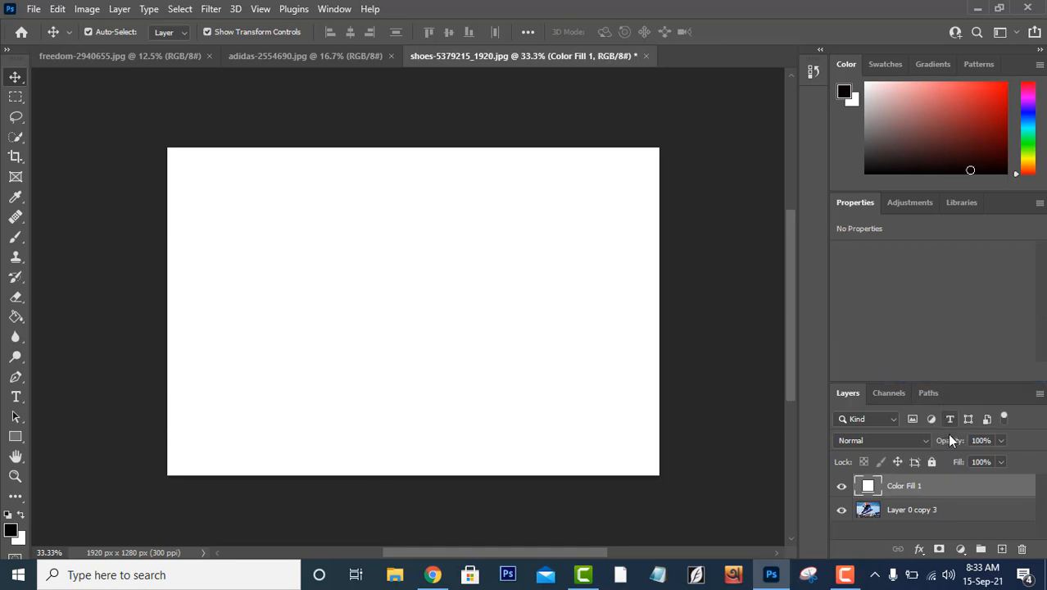
# Step: Move the white colour fill below the shoe photo layer and select the photo's subject, the shoe and leg
pyautogui.moveTo(924, 486); pyautogui.dragTo(913, 514)
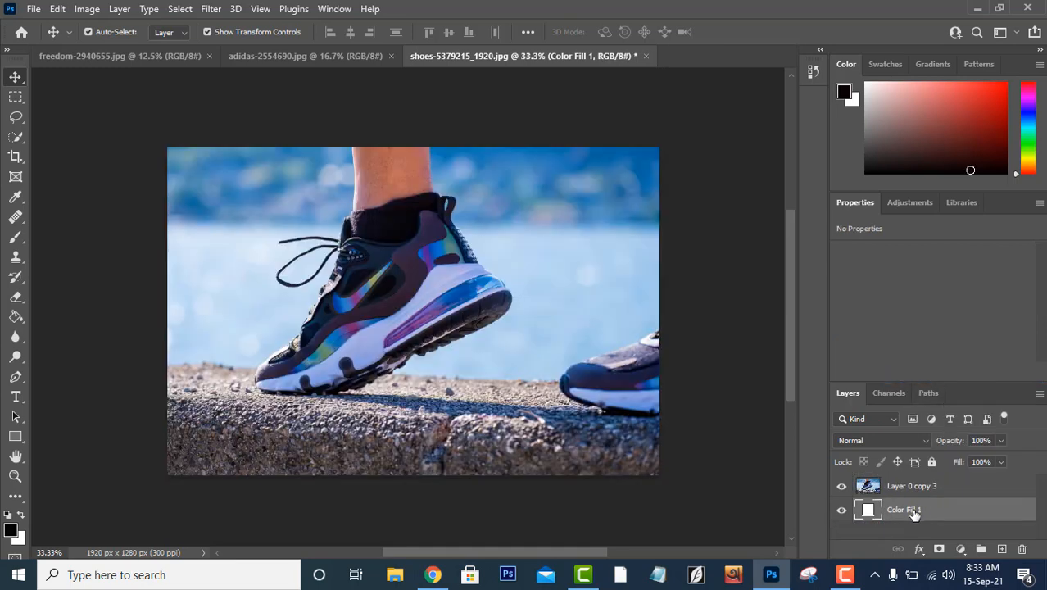
pyautogui.click(910, 489)
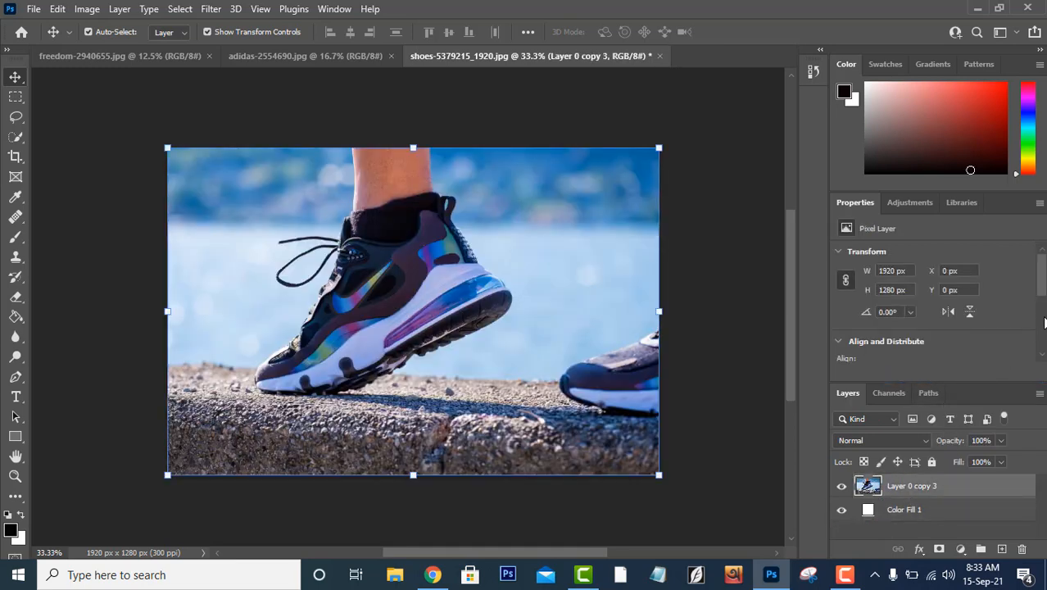
pyautogui.scroll(-3, 1033, 332)
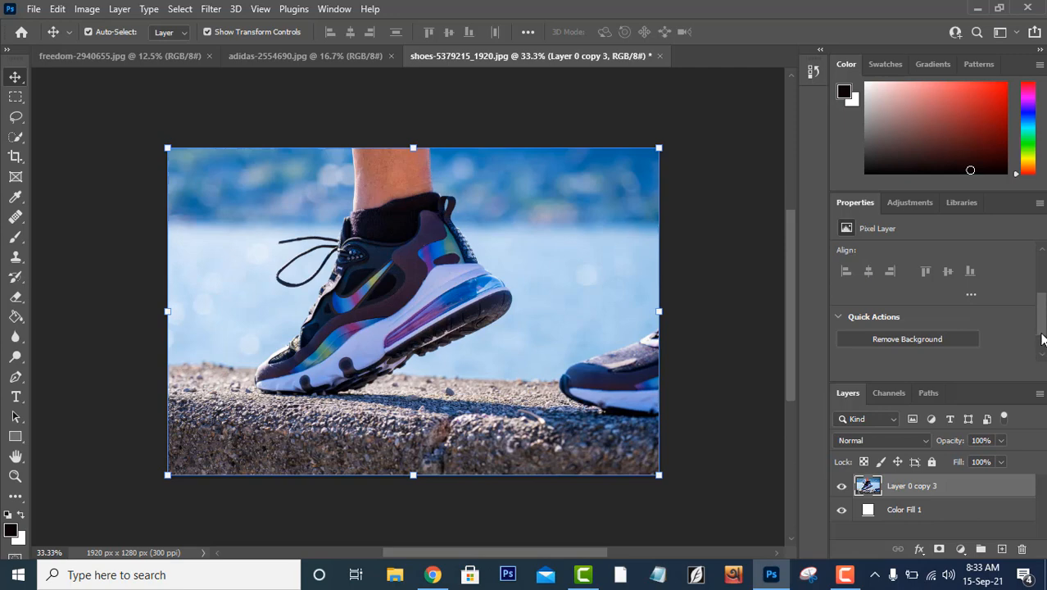
pyautogui.scroll(-2, 1042, 339)
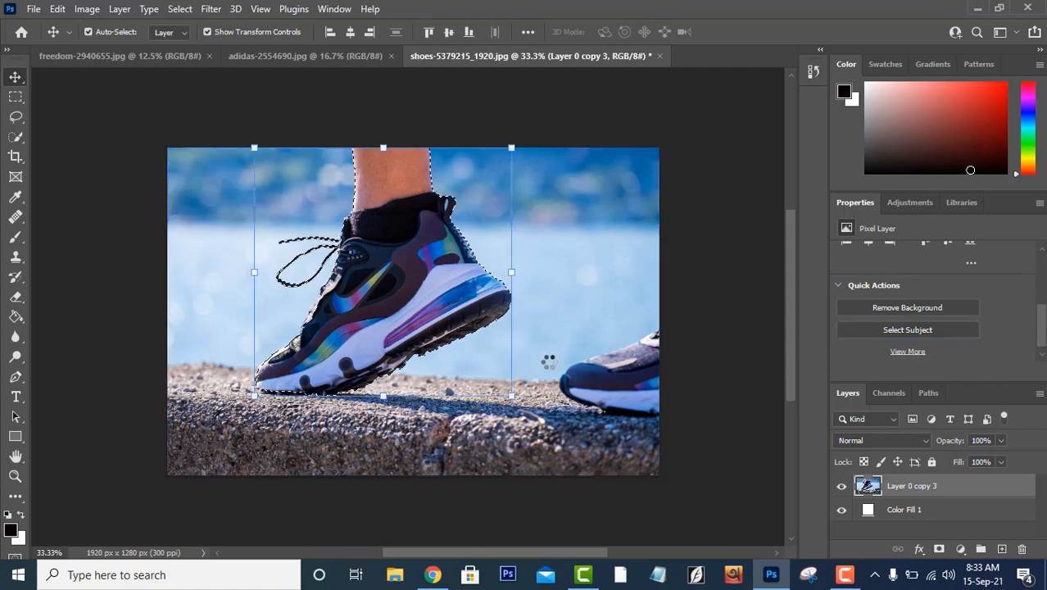
# Step: Turn the shoe selection into a Quick Mask overlay for editing
pyautogui.hotkey('ctrl', '+')
pyautogui.hotkey('ctrl', '+')
pyautogui.hotkey('ctrl', '+')
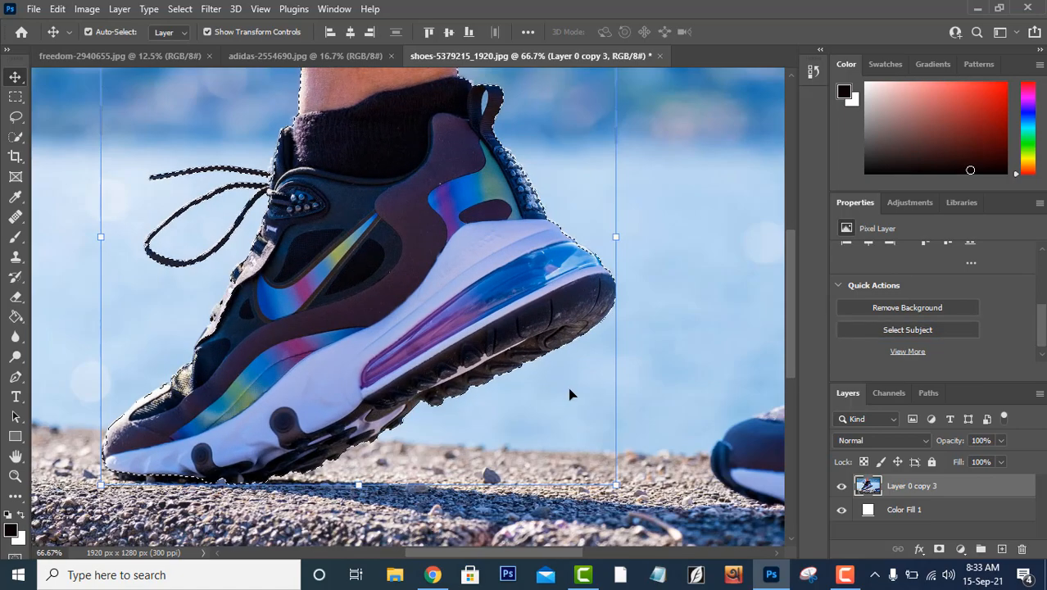
pyautogui.scroll(1, 524, 387)
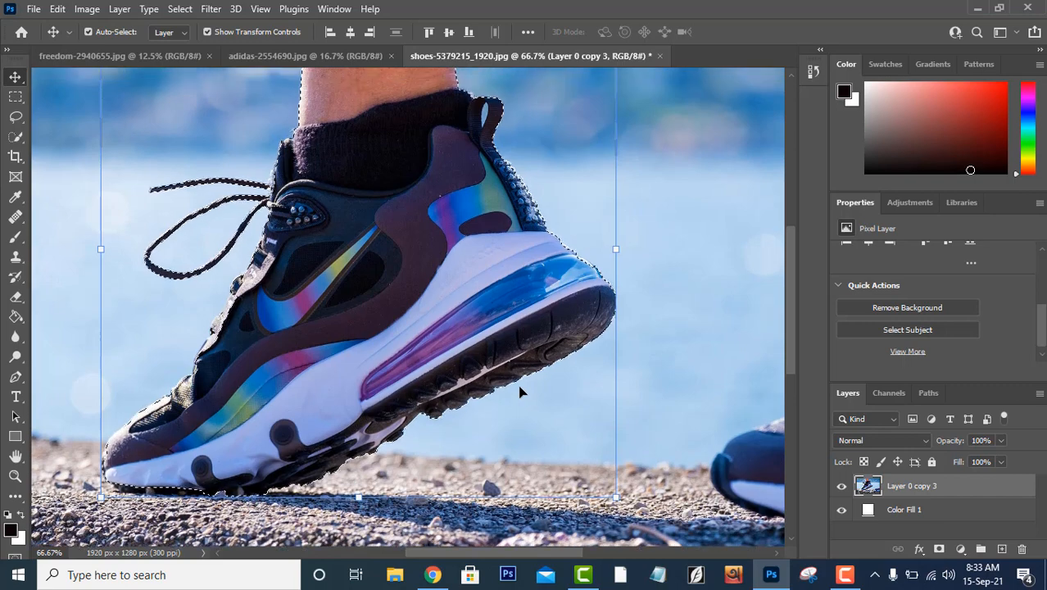
pyautogui.press('q')
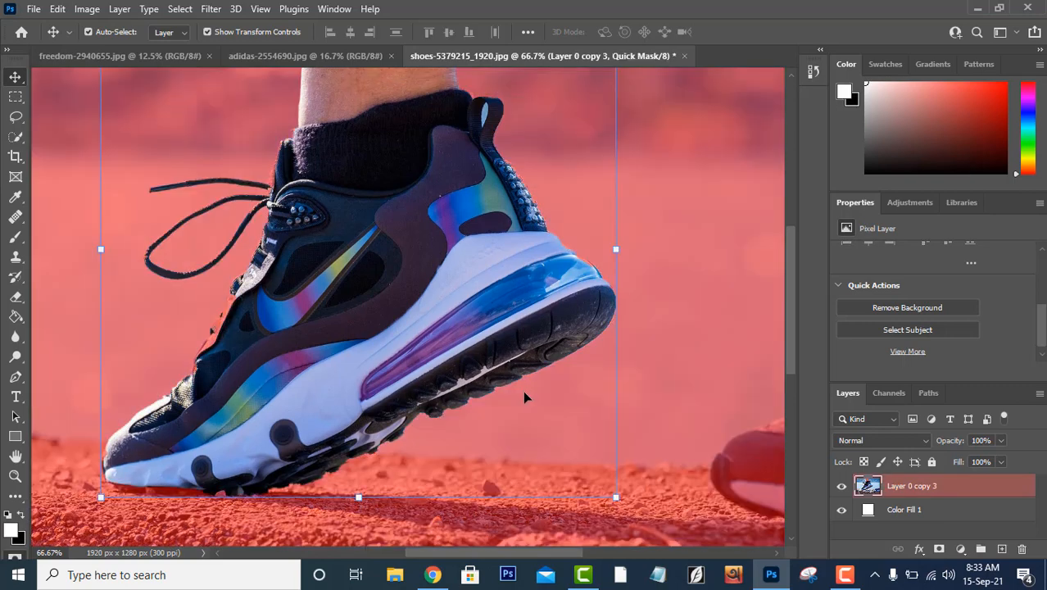
pyautogui.scroll(3, 523, 393)
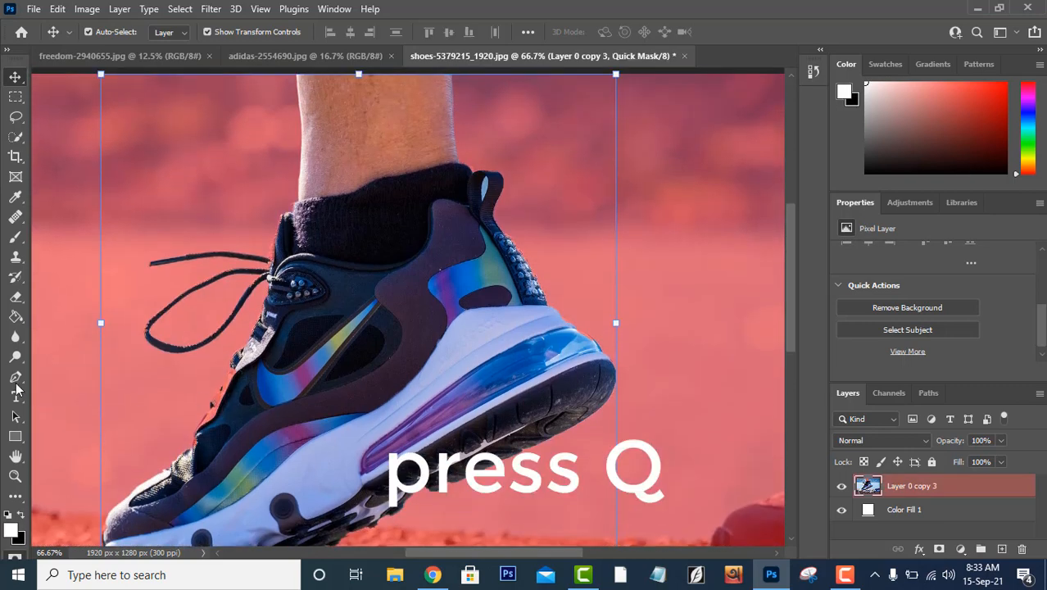
# Step: Paint white over the missed spots on the shoe's front edge with a size 20 Brush at 100% flow
pyautogui.click(15, 237)
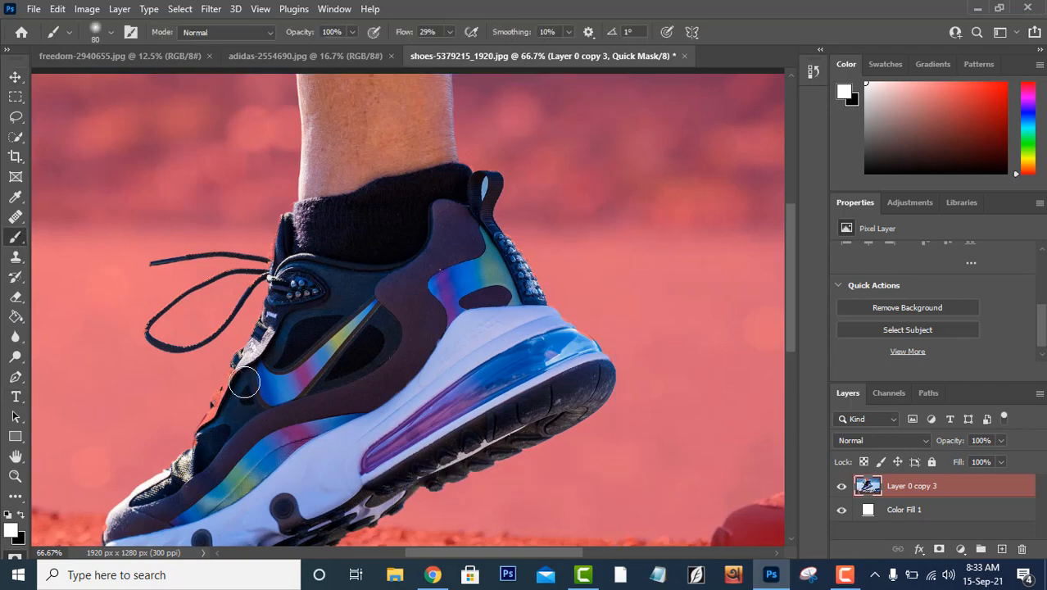
pyautogui.click(449, 32)
pyautogui.moveTo(448, 52); pyautogui.dragTo(504, 53)
pyautogui.hotkey('ctrl', '+')
pyautogui.hotkey('ctrl', '+')
pyautogui.scroll(-2, 465, 339)
pyautogui.moveTo(522, 552); pyautogui.dragTo(483, 552)
pyautogui.scroll(-3, 223, 345)
pyautogui.press('[')
pyautogui.press('[')
pyautogui.press('[')
pyautogui.press('[')
pyautogui.press('[')
pyautogui.press('[')
pyautogui.press('[')
pyautogui.press('[')
pyautogui.press('[')
pyautogui.scroll(3, 259, 281)
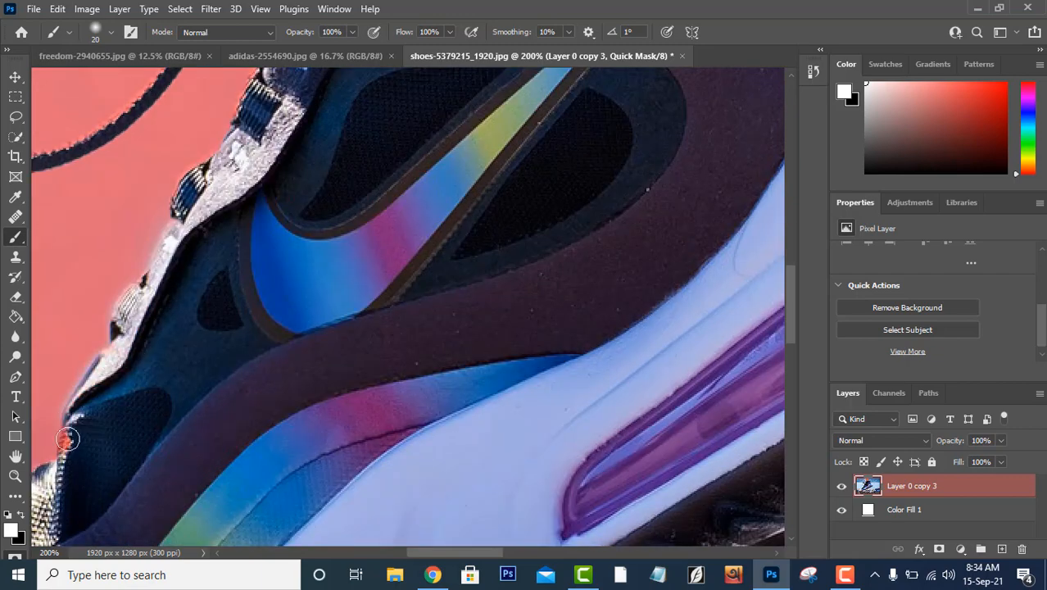
pyautogui.scroll(-1, 311, 238)
pyautogui.scroll(3, 357, 271)
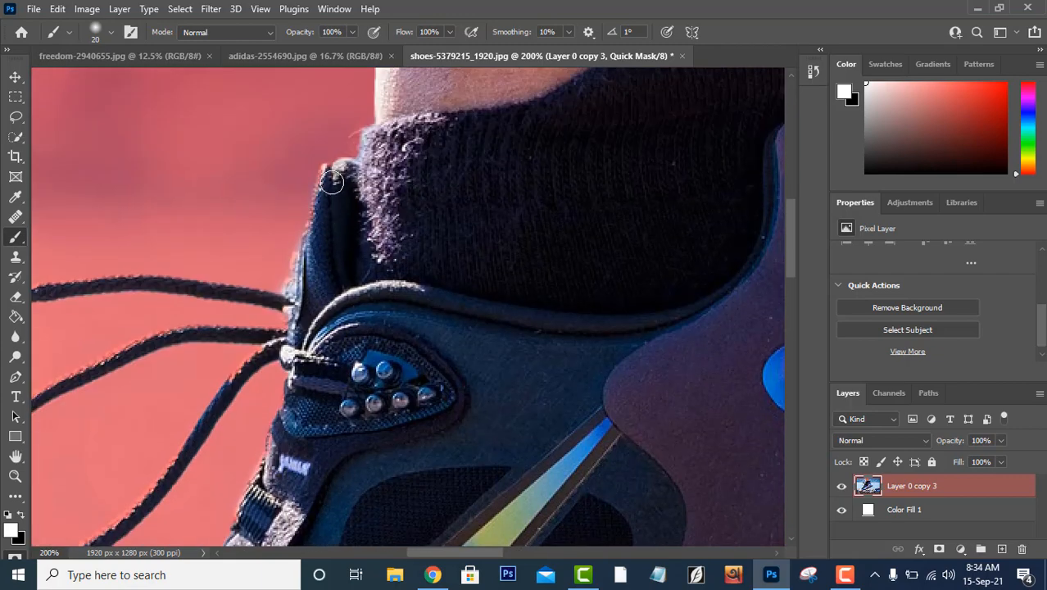
# Step: Paint white over the textured strip at the back of the heel to include it in the selection
pyautogui.moveTo(496, 552); pyautogui.dragTo(562, 552)
pyautogui.scroll(2, 568, 479)
pyautogui.moveTo(485, 317); pyautogui.dragTo(537, 389)
pyautogui.hotkey('ctrl', '+')
pyautogui.scroll(-3, 586, 428)
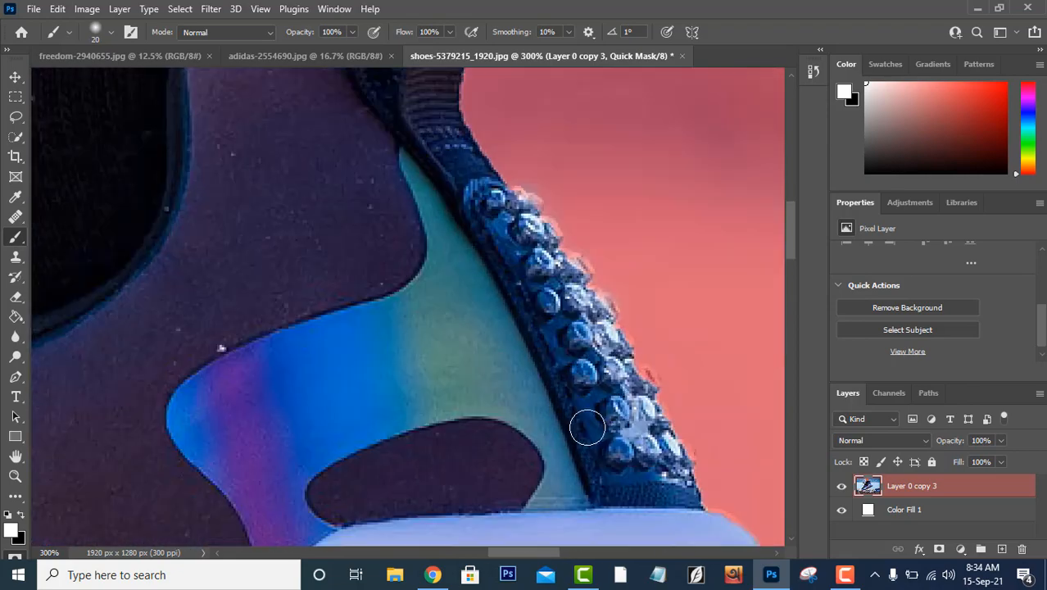
# Step: Paint white along the outer edge of the heel cushion with a size 7 brush to restore it in the mask
pyautogui.scroll(-3, 647, 409)
pyautogui.scroll(-2, 637, 251)
pyautogui.moveTo(532, 552); pyautogui.dragTo(559, 552)
pyautogui.press('[')
pyautogui.press('[')
pyautogui.press('[')
pyautogui.press('[')
pyautogui.press('[')
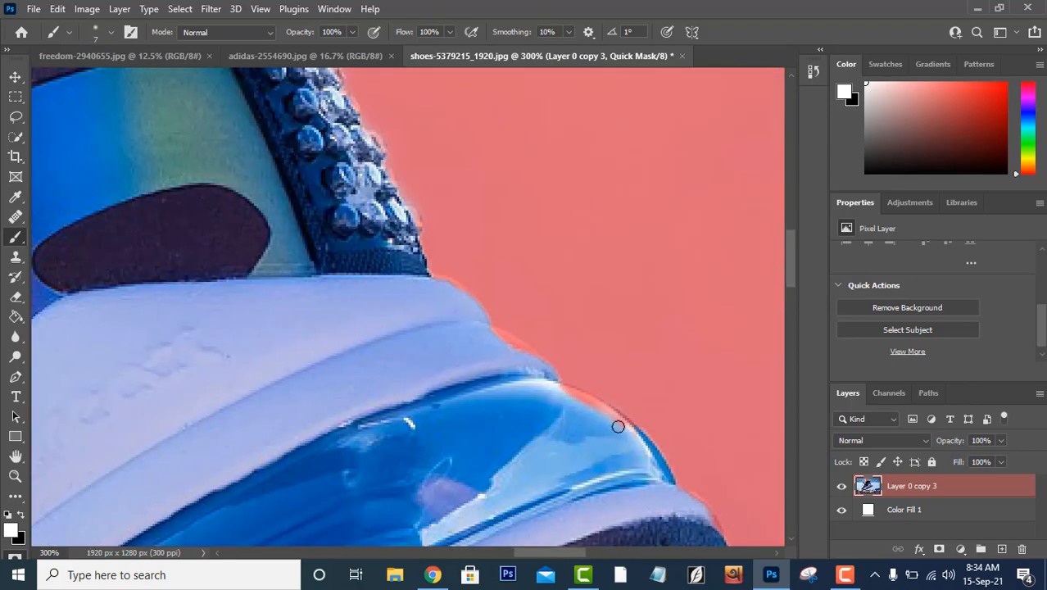
pyautogui.moveTo(619, 426); pyautogui.dragTo(556, 384)
pyautogui.moveTo(537, 355); pyautogui.dragTo(486, 327)
pyautogui.moveTo(713, 524); pyautogui.dragTo(689, 518)
pyautogui.hscroll(1, 689, 518)
pyautogui.hotkey('ctrl', '-')
pyautogui.hotkey('ctrl', '-')
pyautogui.hotkey('ctrl', '-')
pyautogui.scroll(1, 458, 352)
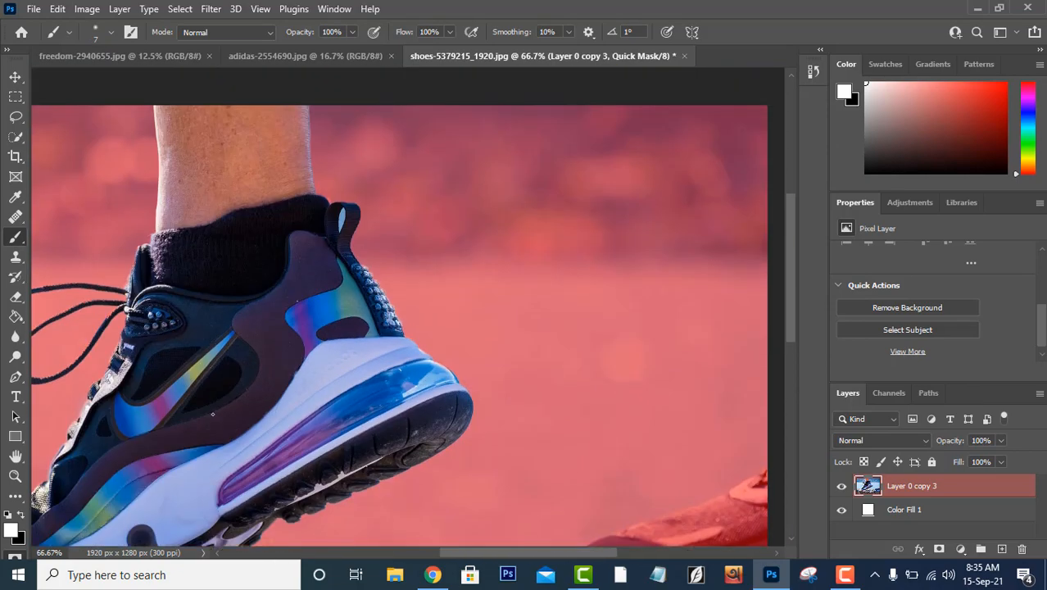
# Step: Paint black over the opening of the heel pull loop to exclude it, then return to white as the painting colour
pyautogui.hotkey('ctrl', '+')
pyautogui.hotkey('ctrl', '+')
pyautogui.scroll(3, 278, 205)
pyautogui.press('x')
pyautogui.moveTo(213, 154); pyautogui.dragTo(203, 215)
pyautogui.press('x')
pyautogui.scroll(1, 202, 159)
pyautogui.hotkey('ctrl', '-')
pyautogui.hotkey('ctrl', '-')
pyautogui.hotkey('ctrl', '-')
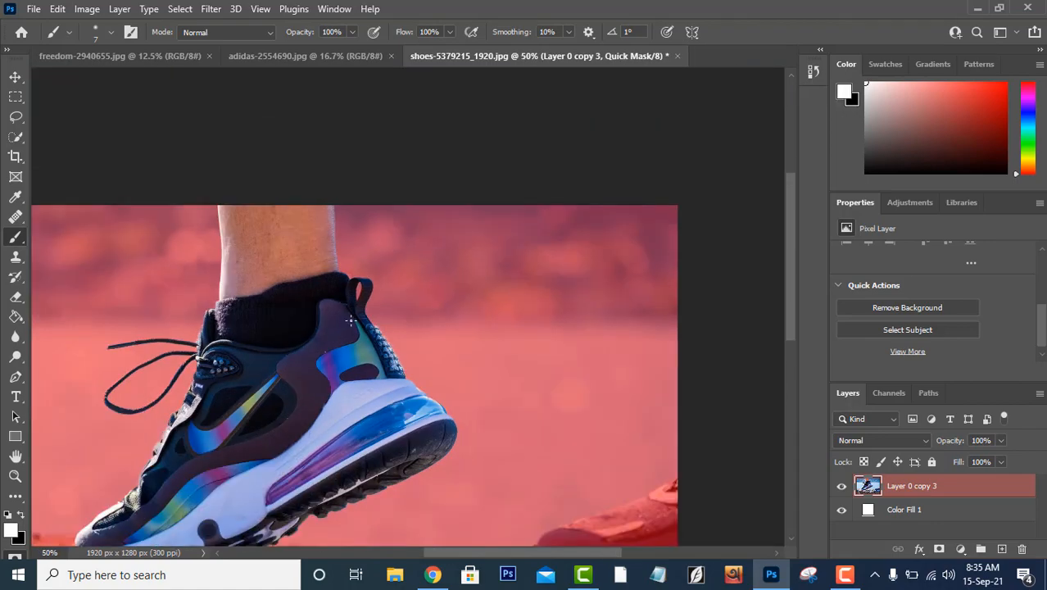
# Step: Paint white along the bottom of the sole under the toe with a size 40 brush
pyautogui.scroll(-1, 216, 328)
pyautogui.hotkey('ctrl', '+')
pyautogui.hotkey('ctrl', '+')
pyautogui.scroll(-6, 217, 453)
pyautogui.hscroll(-8, 216, 453)
pyautogui.press(']')
pyautogui.press(']')
pyautogui.press(']')
pyautogui.press(']')
pyautogui.press(']')
pyautogui.press(']')
pyautogui.press(']')
pyautogui.press(']')
pyautogui.press(']')
pyautogui.moveTo(180, 465); pyautogui.dragTo(340, 476)
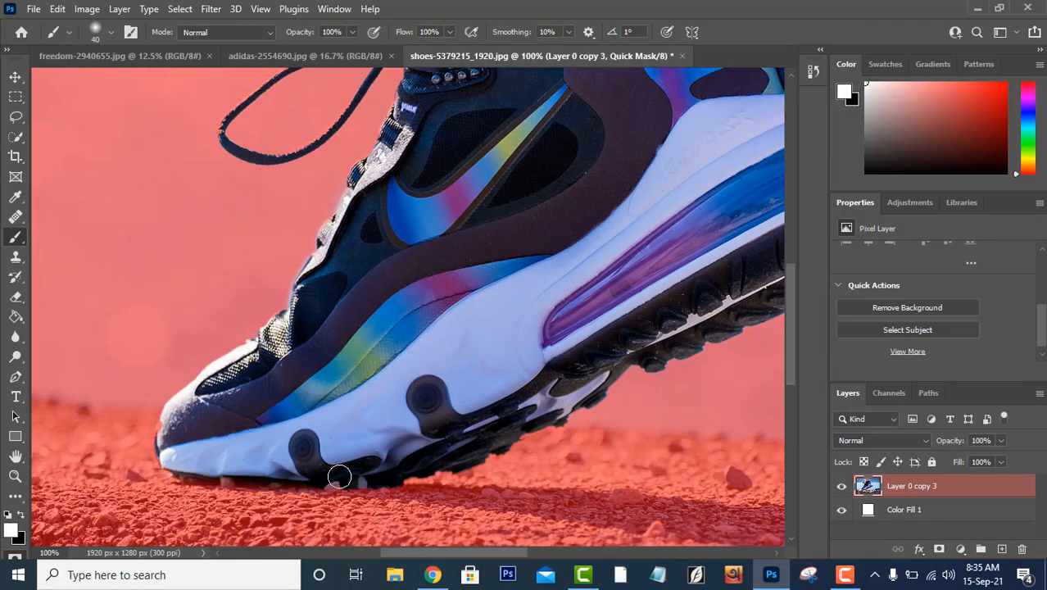
# Step: Paint white along the lower strand and the bend of the lace loop with a size 9 brush
pyautogui.scroll(3, 328, 418)
pyautogui.hotkey('ctrl', '+')
pyautogui.hotkey('ctrl', '+')
pyautogui.scroll(2, 444, 374)
pyautogui.press('[')
pyautogui.press('[')
pyautogui.press('[')
pyautogui.press('[')
pyautogui.press('[')
pyautogui.press('[')
pyautogui.press('[')
pyautogui.moveTo(223, 229)
pyautogui.mouseDown()
pyautogui.moveTo(164, 308)
pyautogui.moveTo(93, 353)
pyautogui.mouseUp()
pyautogui.moveTo(410, 551); pyautogui.dragTo(357, 551)
pyautogui.moveTo(633, 353); pyautogui.dragTo(567, 368)
pyautogui.moveTo(412, 303); pyautogui.dragTo(424, 318)
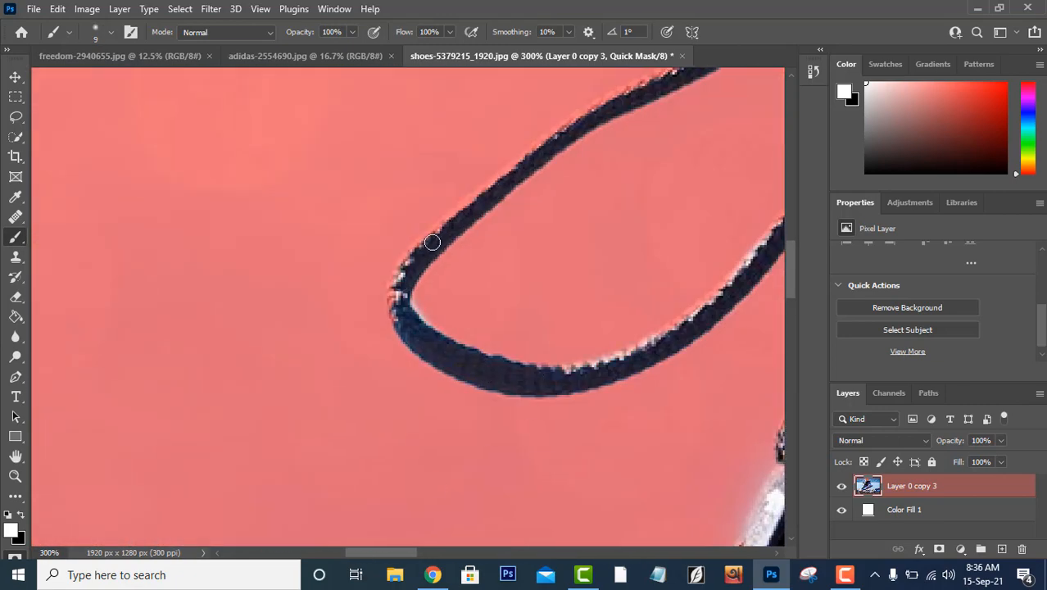
# Step: Paint white along the upper strand of the lace loop and where the top lace meets the shoe
pyautogui.moveTo(432, 244); pyautogui.dragTo(513, 175)
pyautogui.scroll(-10, 496, 280)
pyautogui.scroll(9, 495, 280)
pyautogui.moveTo(403, 553); pyautogui.dragTo(438, 554)
pyautogui.scroll(2, 349, 314)
pyautogui.moveTo(149, 228); pyautogui.dragTo(207, 185)
pyautogui.moveTo(269, 167); pyautogui.dragTo(339, 116)
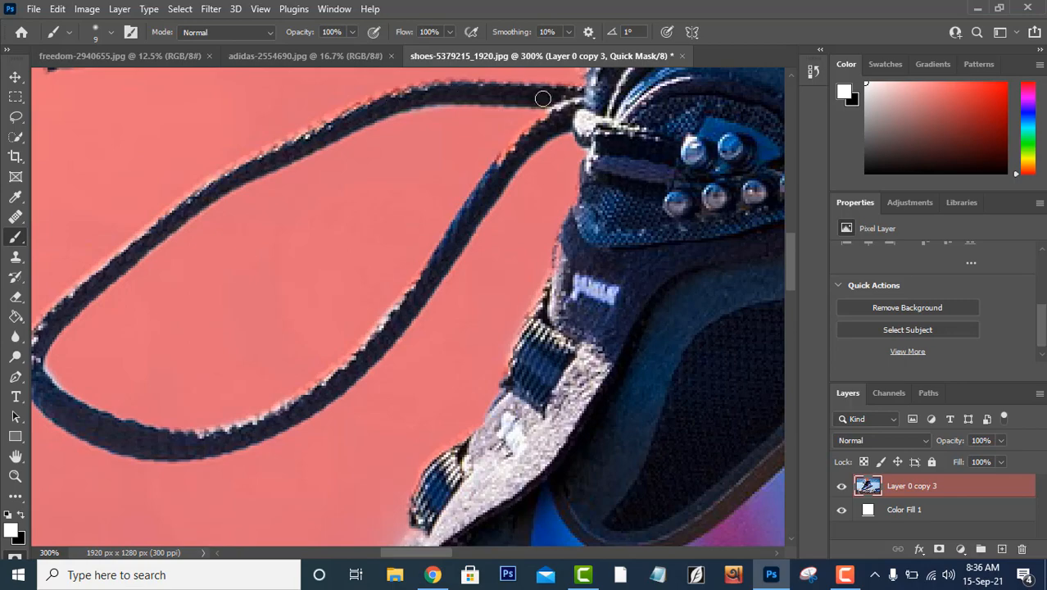
pyautogui.scroll(5, 519, 154)
pyautogui.moveTo(583, 233)
pyautogui.mouseDown()
pyautogui.moveTo(576, 252)
pyautogui.moveTo(561, 243)
pyautogui.moveTo(567, 237)
pyautogui.mouseUp()
# Step: Set the brush to size 5 with black as the painting colour for trimming the mask beside the laces
pyautogui.press('x')
pyautogui.press('x')
pyautogui.press('[')
pyautogui.press('[')
pyautogui.press('[')
pyautogui.press('[')
pyautogui.press('x')
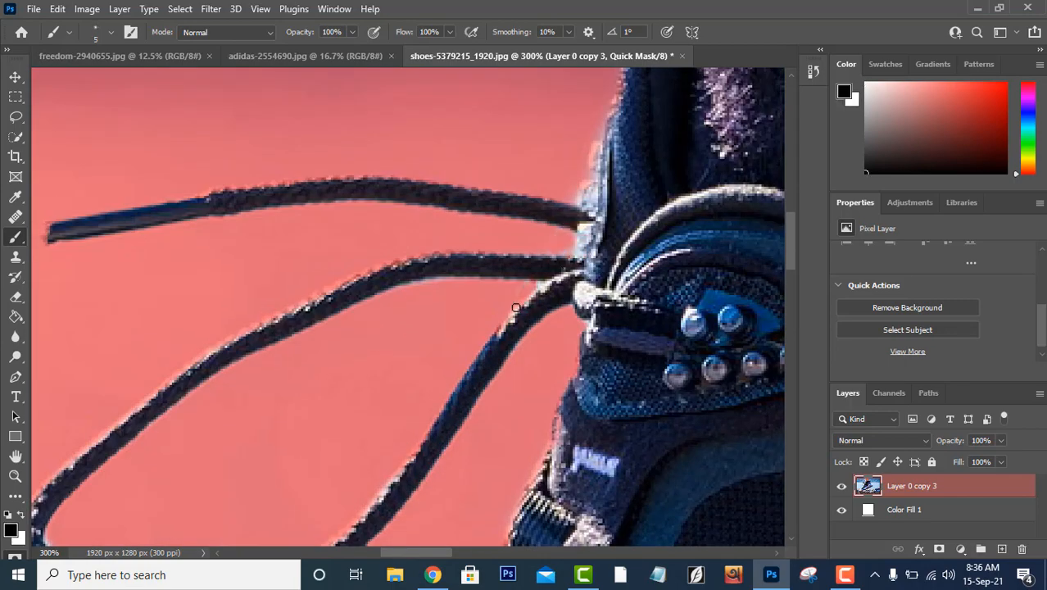
pyautogui.scroll(-4, 584, 322)
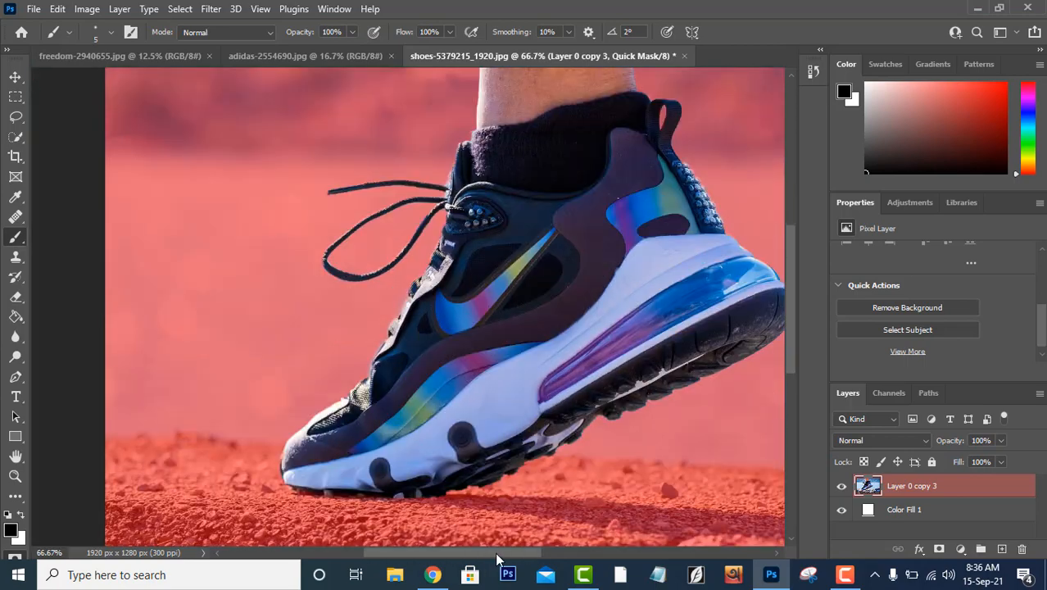
# Step: Convert the Quick Mask back into a selection and apply it as a layer mask on the shoe photo layer
pyautogui.moveTo(495, 554); pyautogui.dragTo(533, 555)
pyautogui.scroll(2, 655, 409)
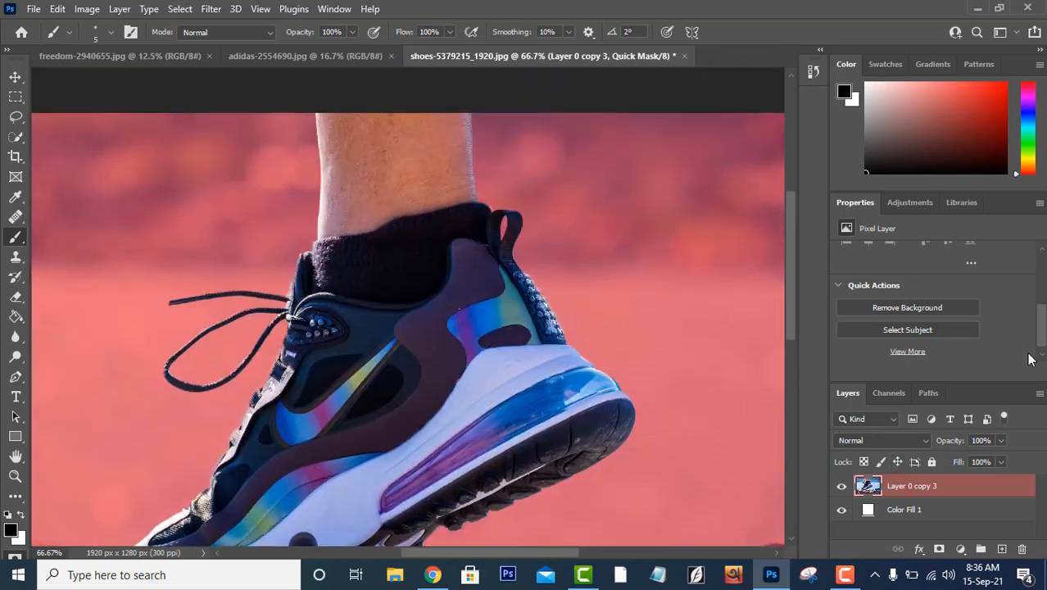
pyautogui.press('q')
pyautogui.click(939, 549)
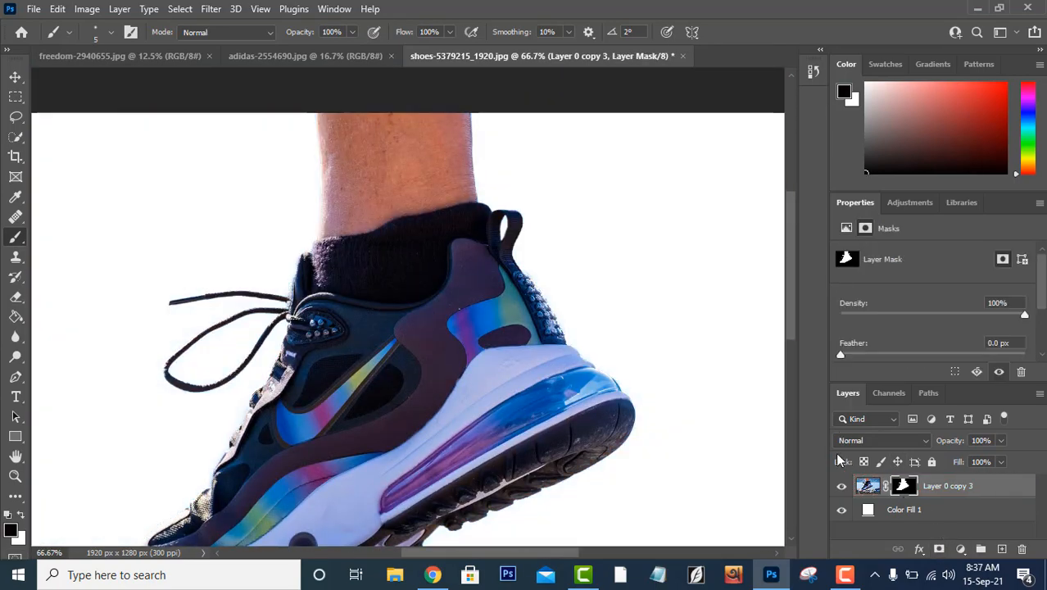
pyautogui.hotkey('ctrl', '-')
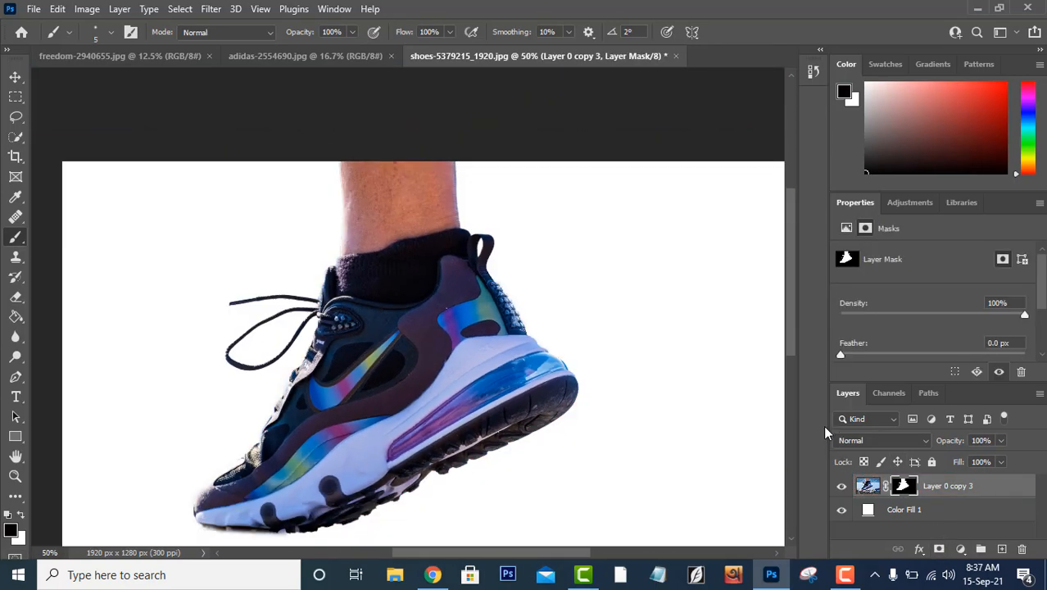
pyautogui.hotkey('ctrl', '-')
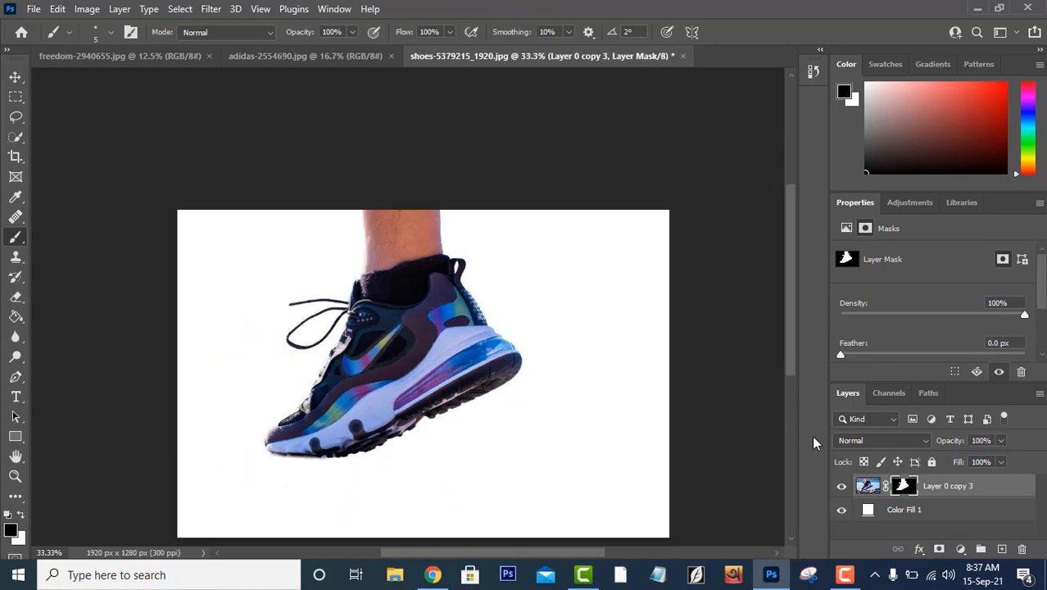
pyautogui.moveTo(788, 315); pyautogui.dragTo(788, 348)
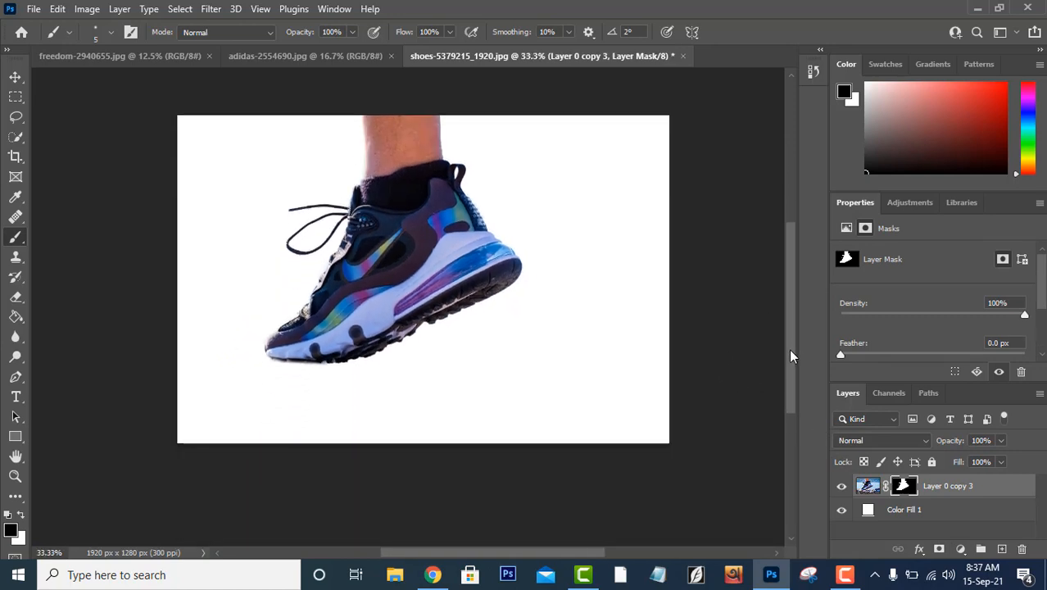
# Step: Duplicate the masked shoe layer and hide the upper copy
pyautogui.click(875, 487)
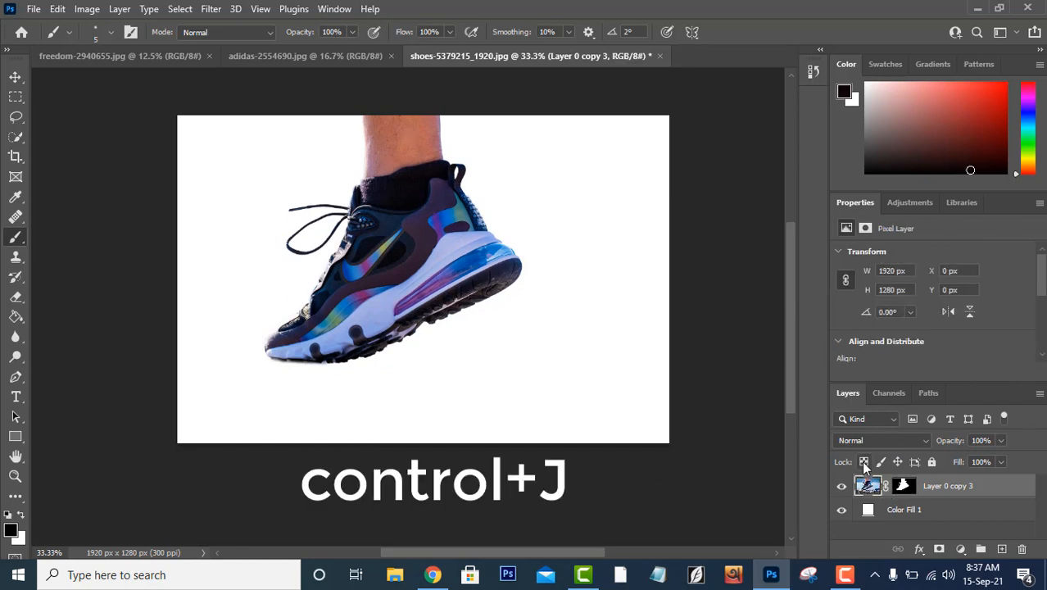
pyautogui.hotkey('ctrl', 'j')
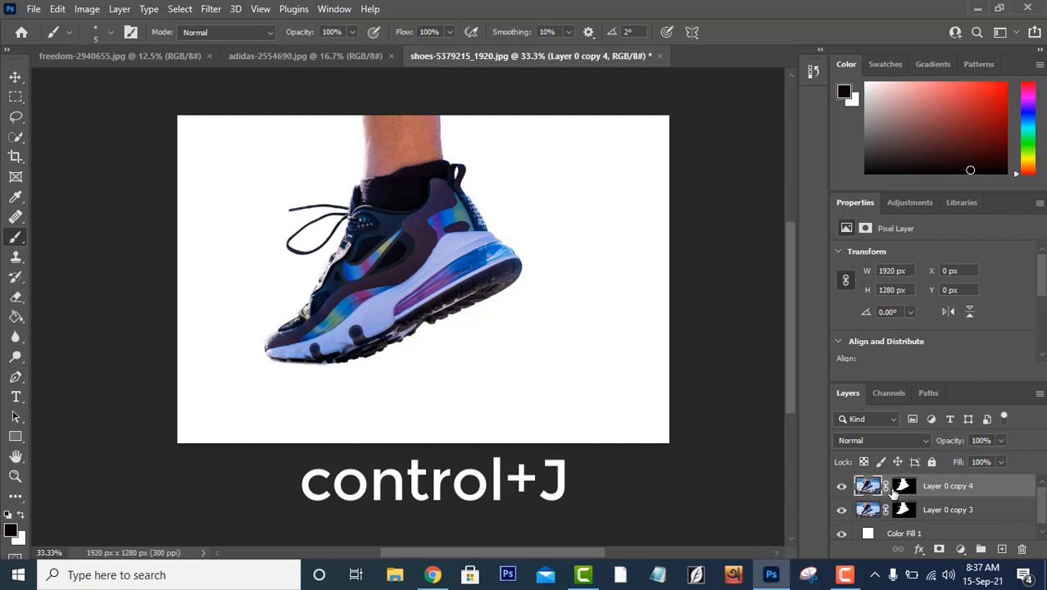
pyautogui.click(901, 511)
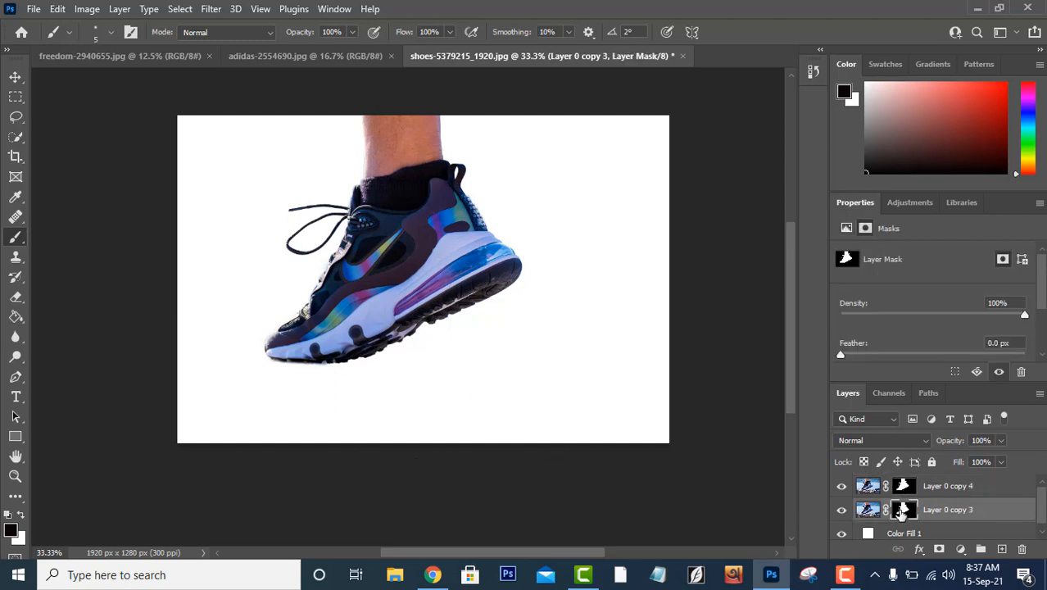
pyautogui.click(841, 487)
# Step: Apply a Gaussian Blur with a 9.2 pixel radius to the image of the lower shoe layer
pyautogui.click(868, 510)
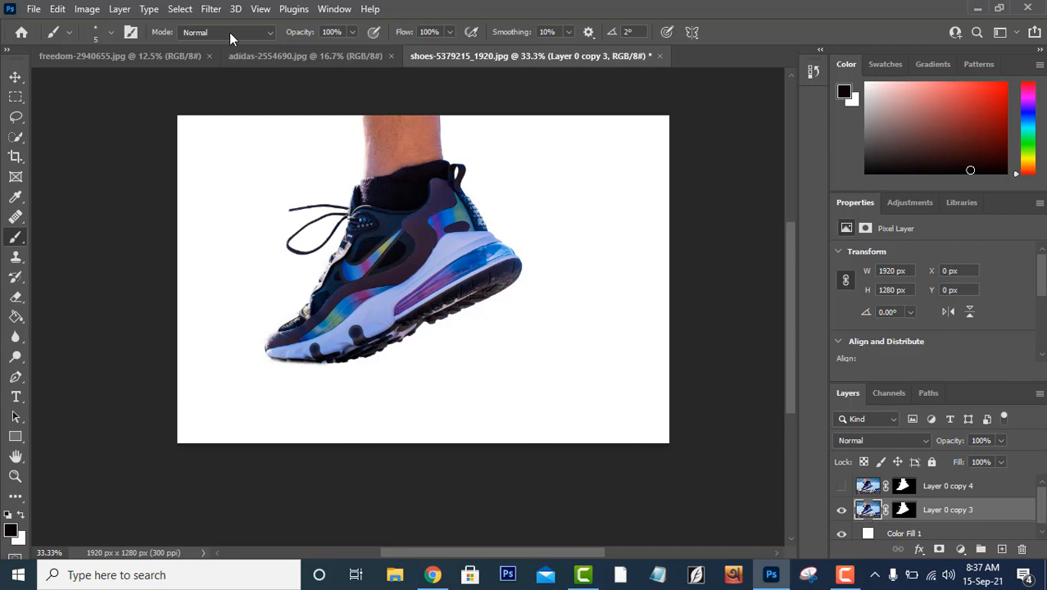
pyautogui.click(217, 10)
pyautogui.moveTo(279, 211)
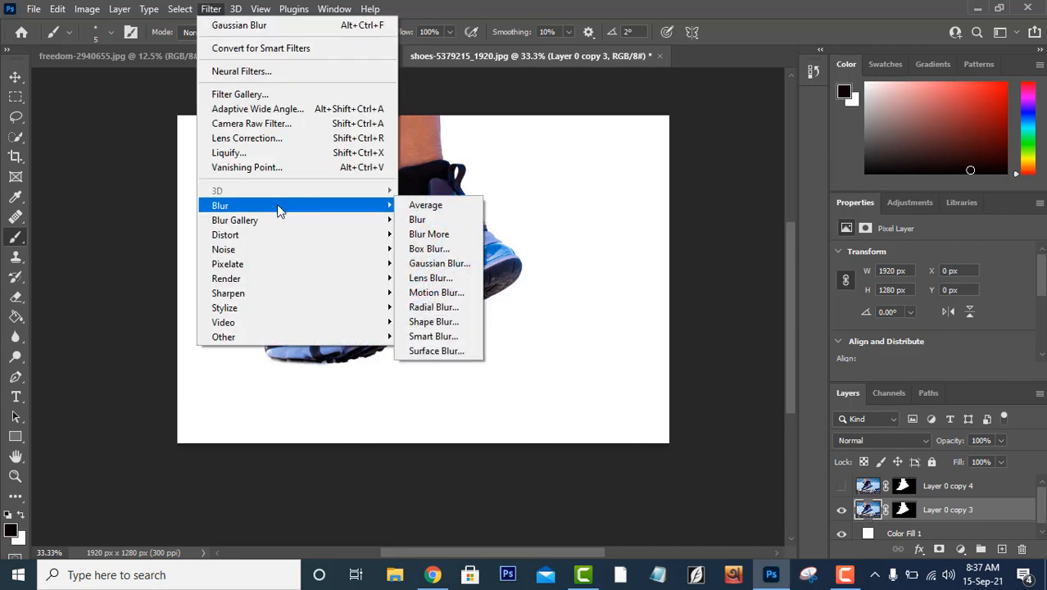
pyautogui.click(422, 262)
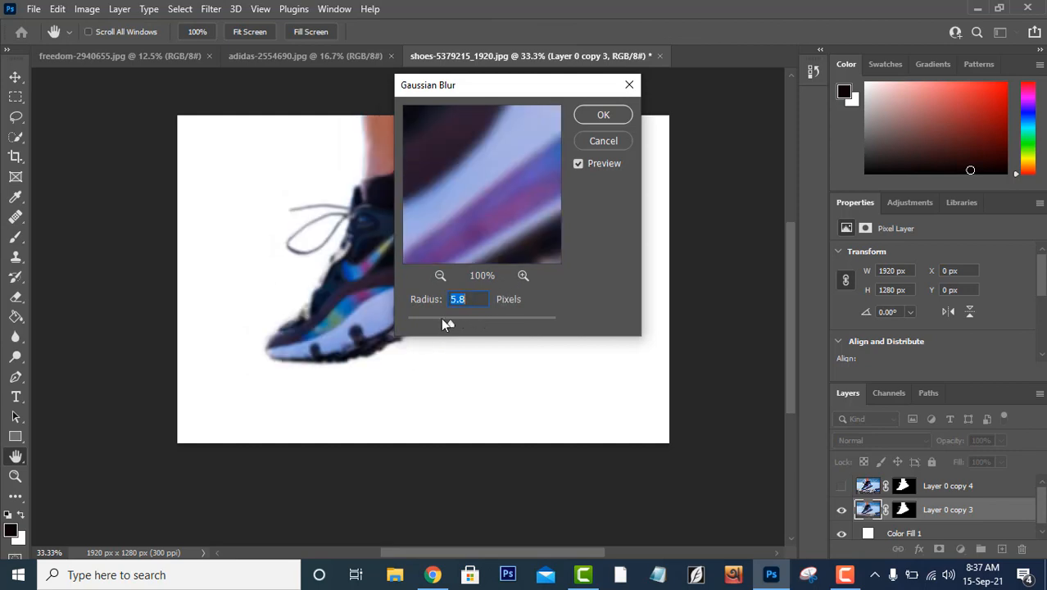
pyautogui.moveTo(445, 324); pyautogui.dragTo(464, 325)
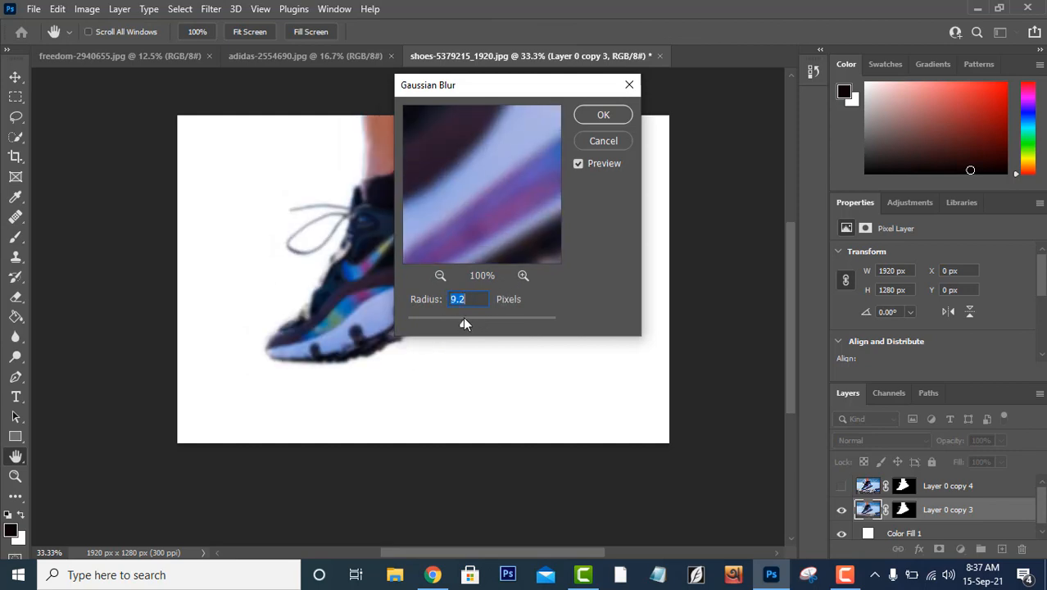
pyautogui.click(613, 116)
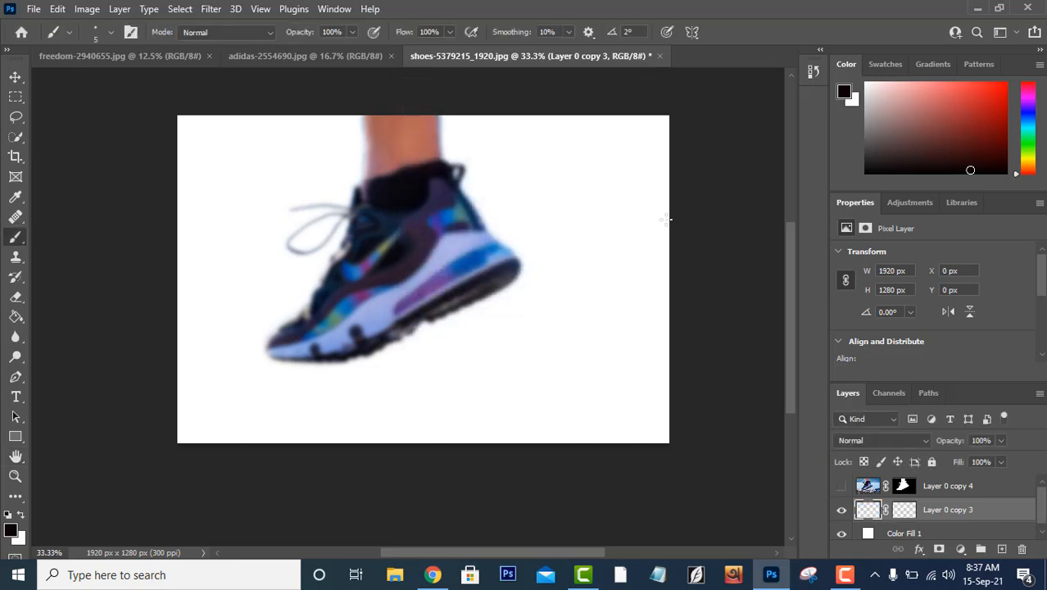
# Step: Apply a Motion Blur at a 7° angle and 7 pixel distance to the lower shoe layer's image
pyautogui.click(206, 14)
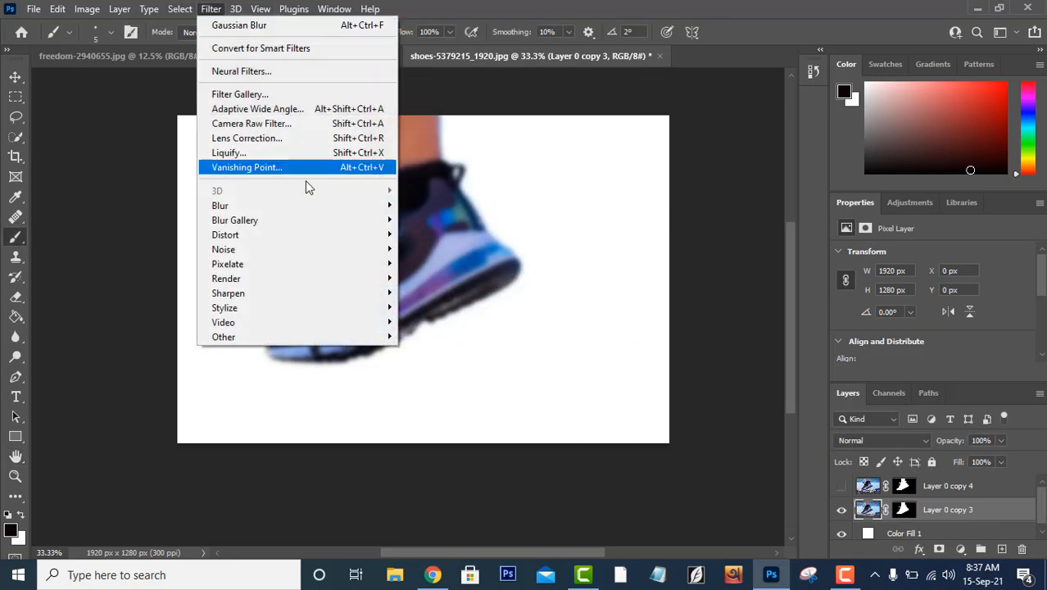
pyautogui.moveTo(303, 205)
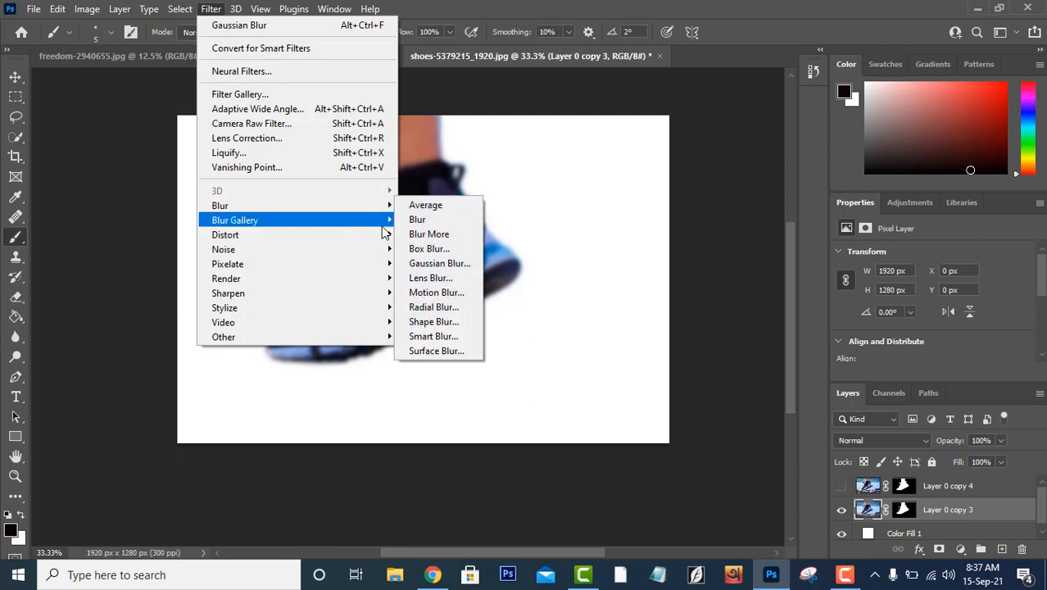
pyautogui.click(425, 293)
pyautogui.moveTo(430, 349)
pyautogui.mouseDown()
pyautogui.moveTo(444, 343)
pyautogui.moveTo(433, 345)
pyautogui.mouseUp()
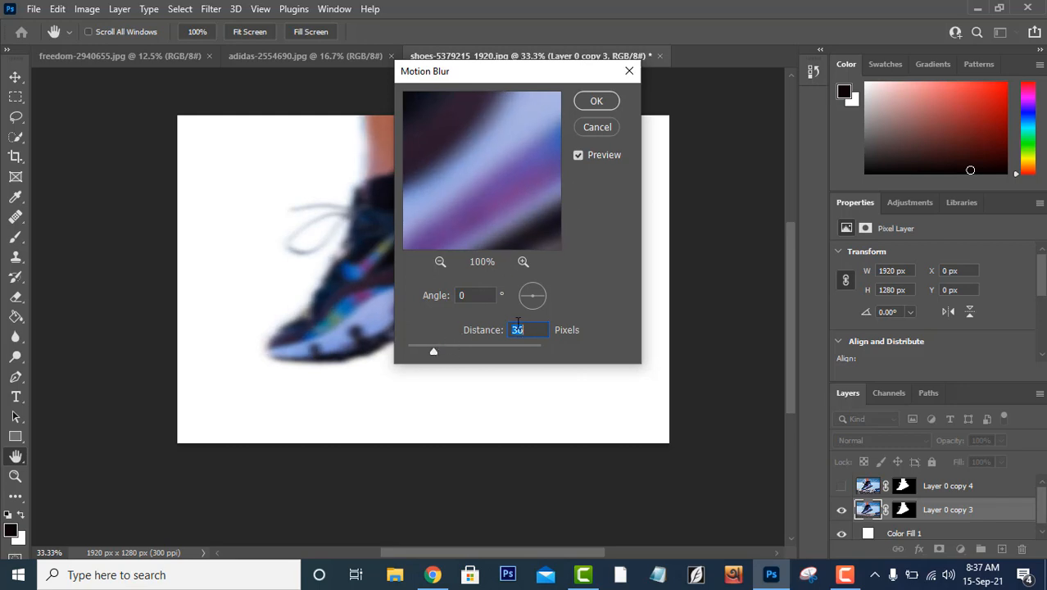
pyautogui.moveTo(487, 295); pyautogui.dragTo(455, 299)
pyautogui.write('7')
pyautogui.moveTo(426, 354); pyautogui.dragTo(409, 355)
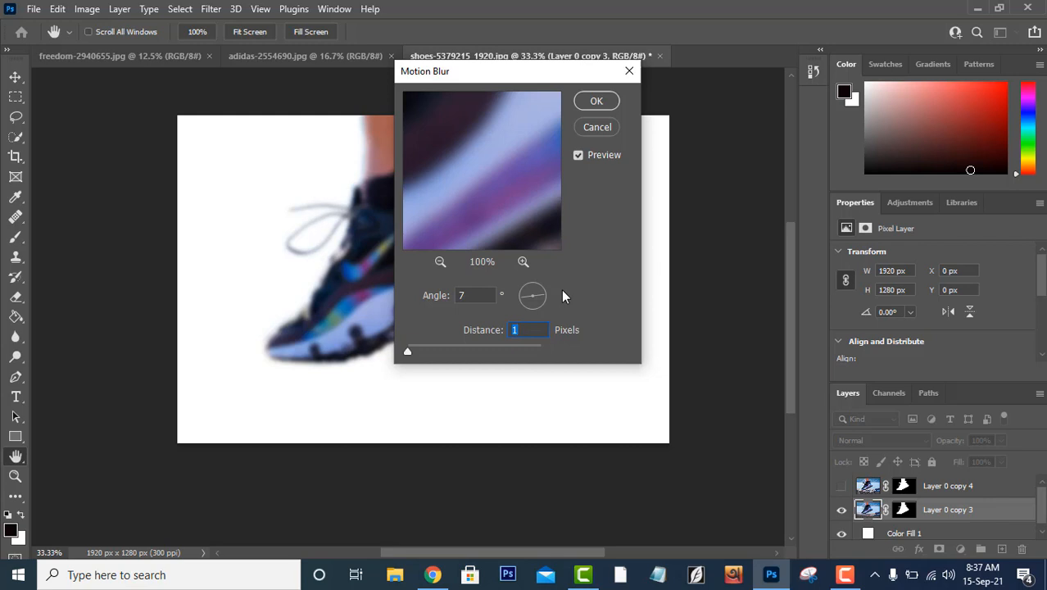
pyautogui.write('7')
pyautogui.click(599, 101)
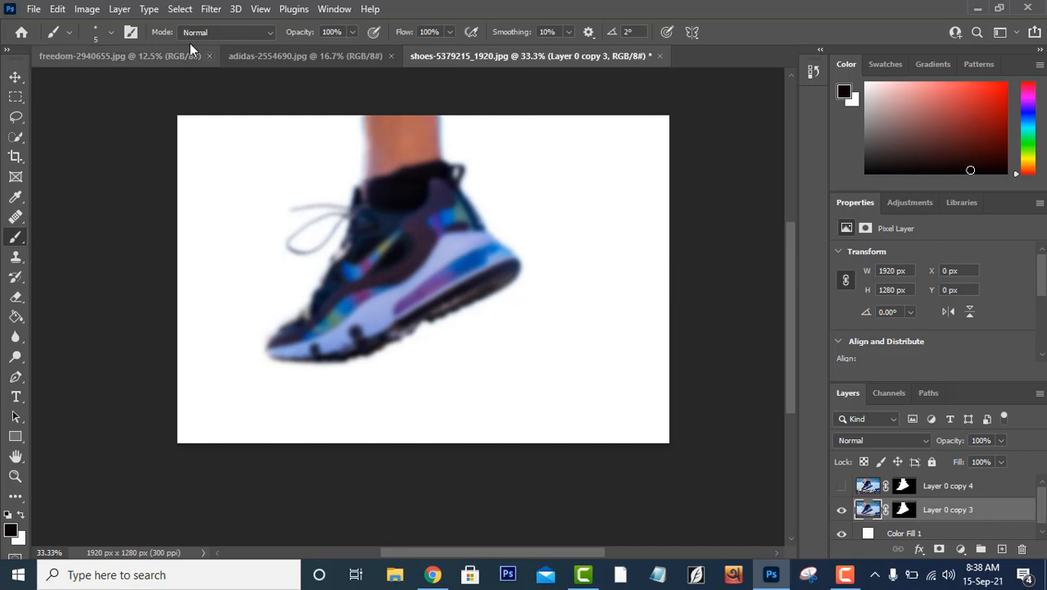
# Step: Apply a Gaussian Blur with a 4 pixel radius to the lower shoe layer's image
pyautogui.click(211, 9)
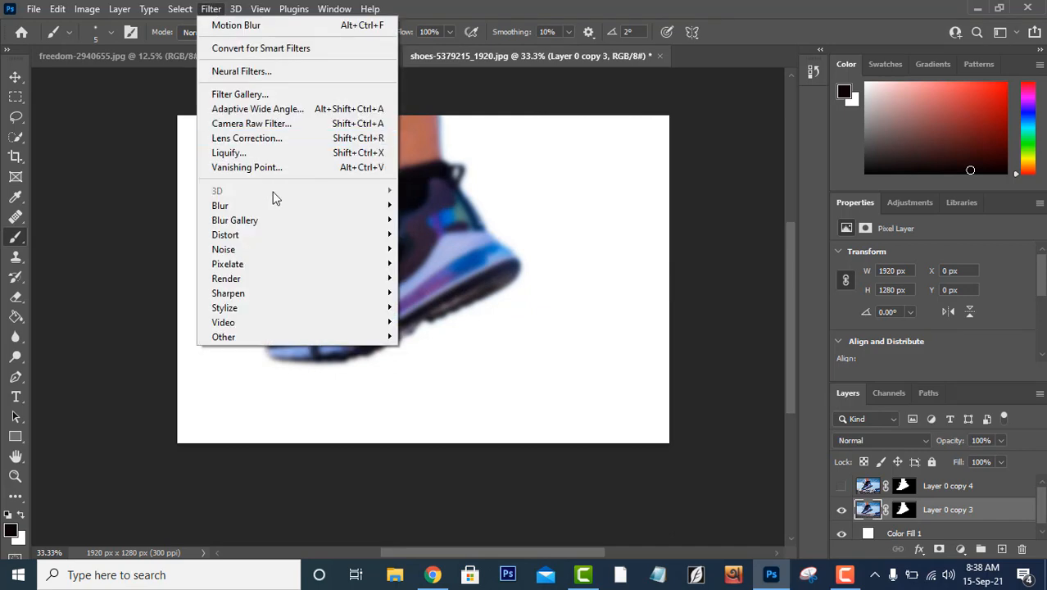
pyautogui.moveTo(272, 206)
pyautogui.click(456, 267)
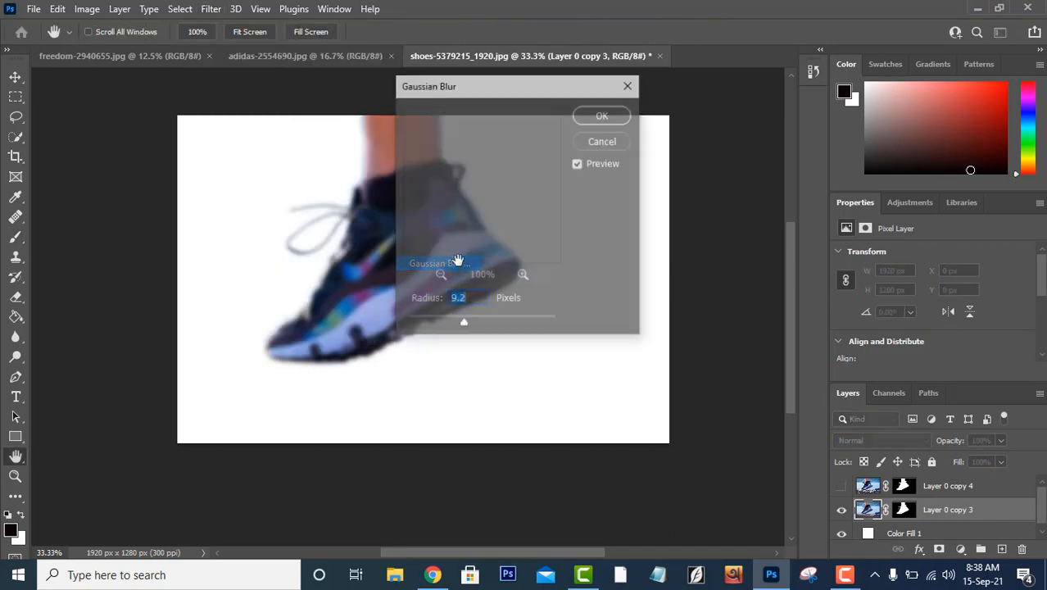
pyautogui.write('4')
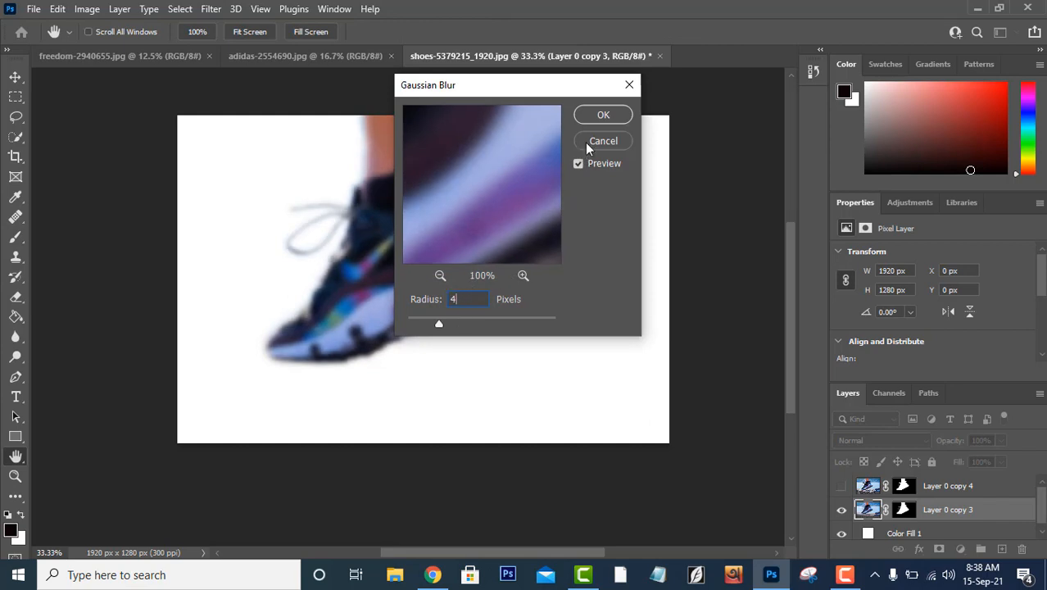
pyautogui.click(602, 115)
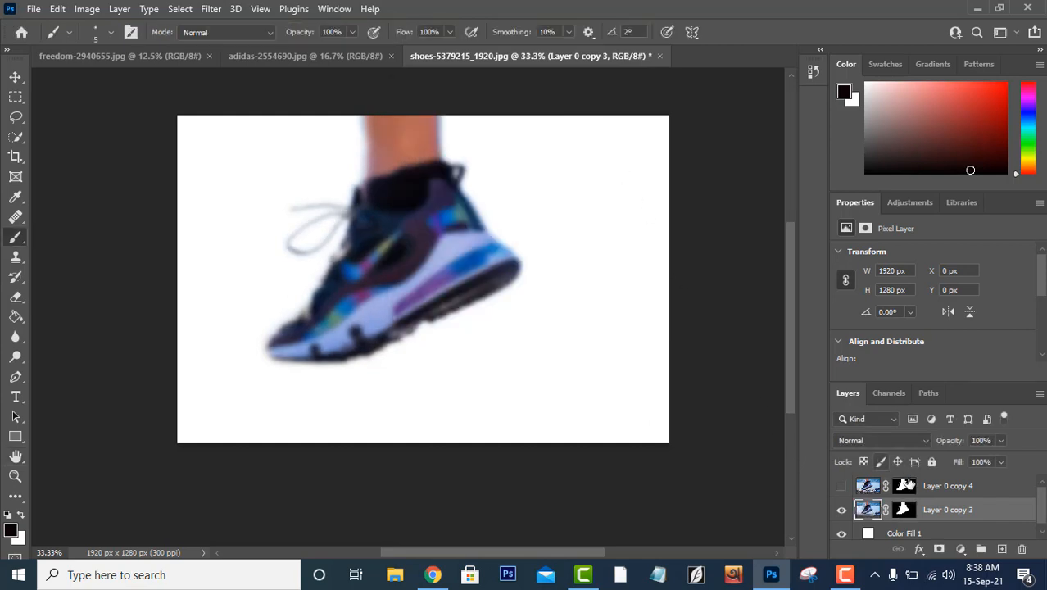
# Step: Fill the lower shoe layer's mask with black and make the sharp upper copy visible again
pyautogui.click(901, 509)
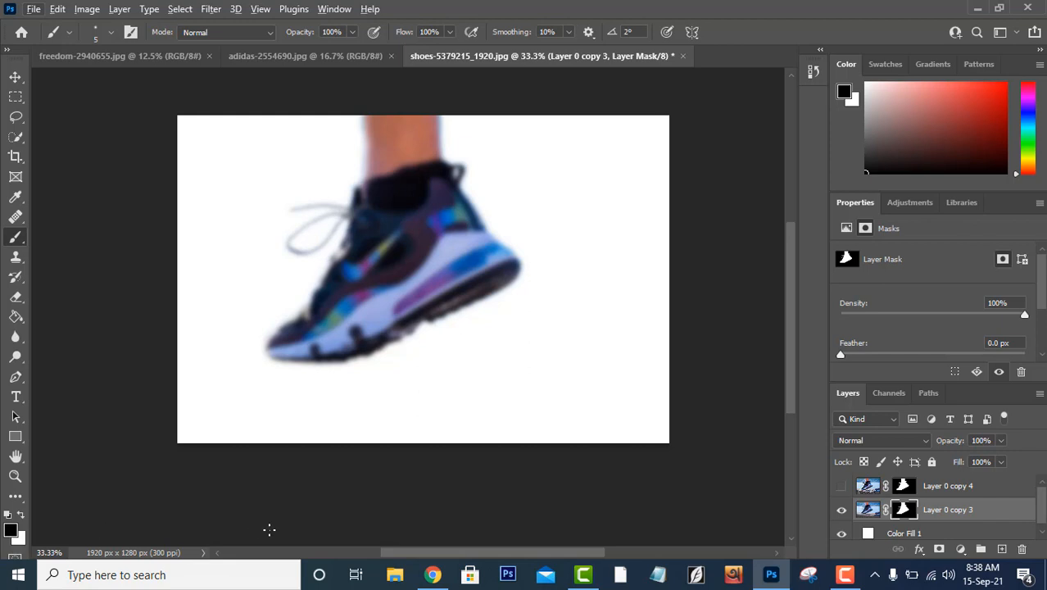
pyautogui.hotkey('alt', 'BackSpace')
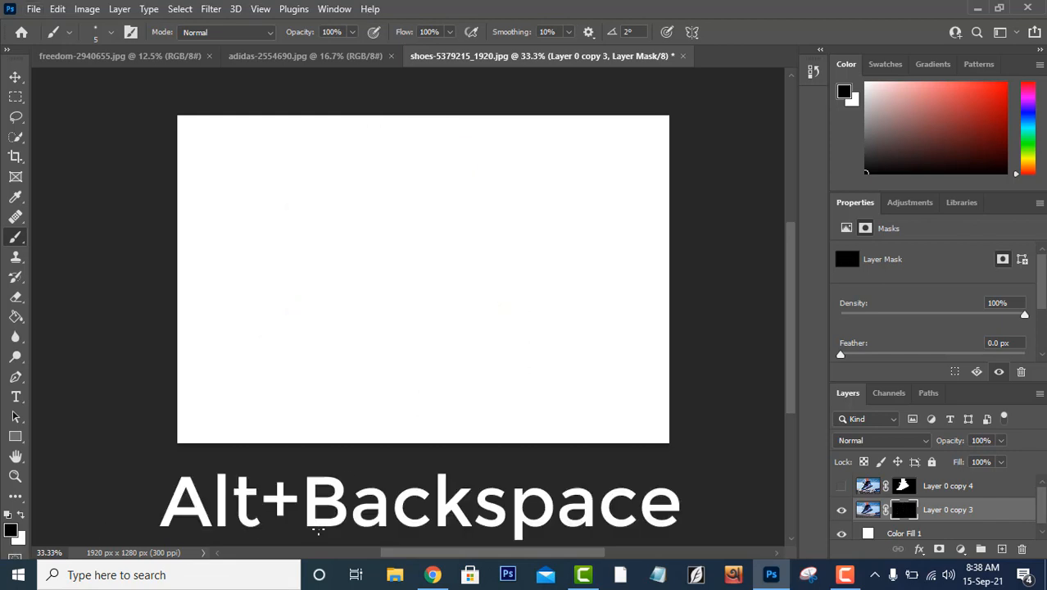
pyautogui.click(840, 487)
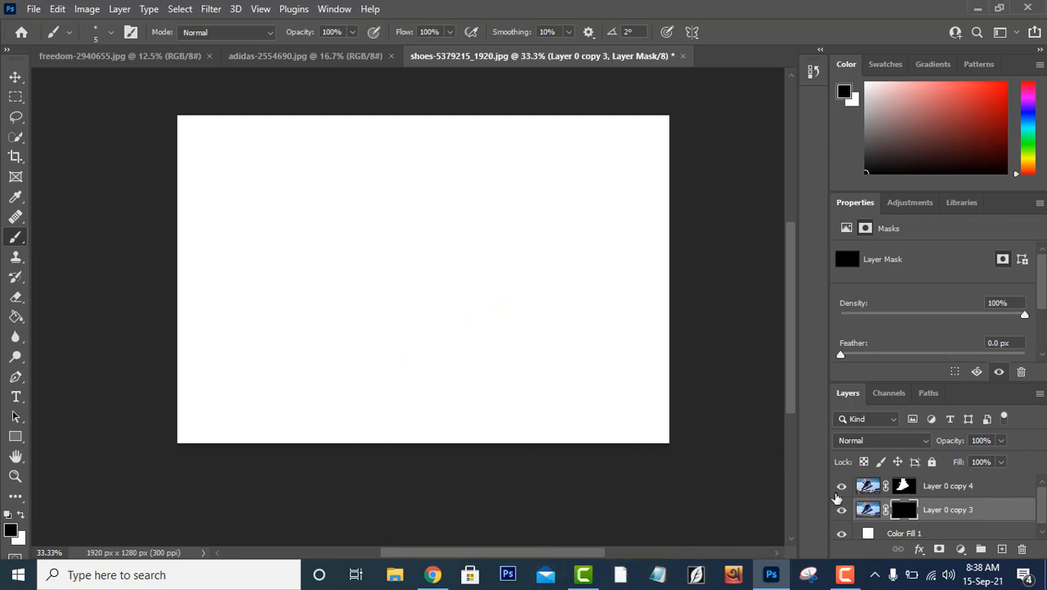
pyautogui.scroll(2, 631, 475)
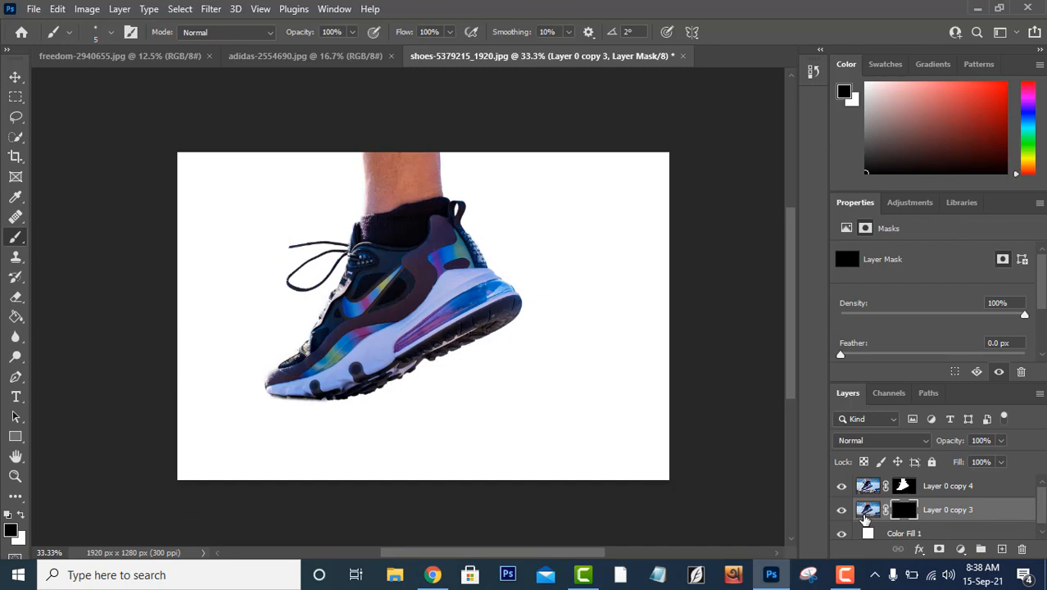
# Step: Paint the lower layer's mask with a soft size 90 brush, revealing the ground shadow in white and trimming its surroundings in black
pyautogui.hotkey('ctrl', '+')
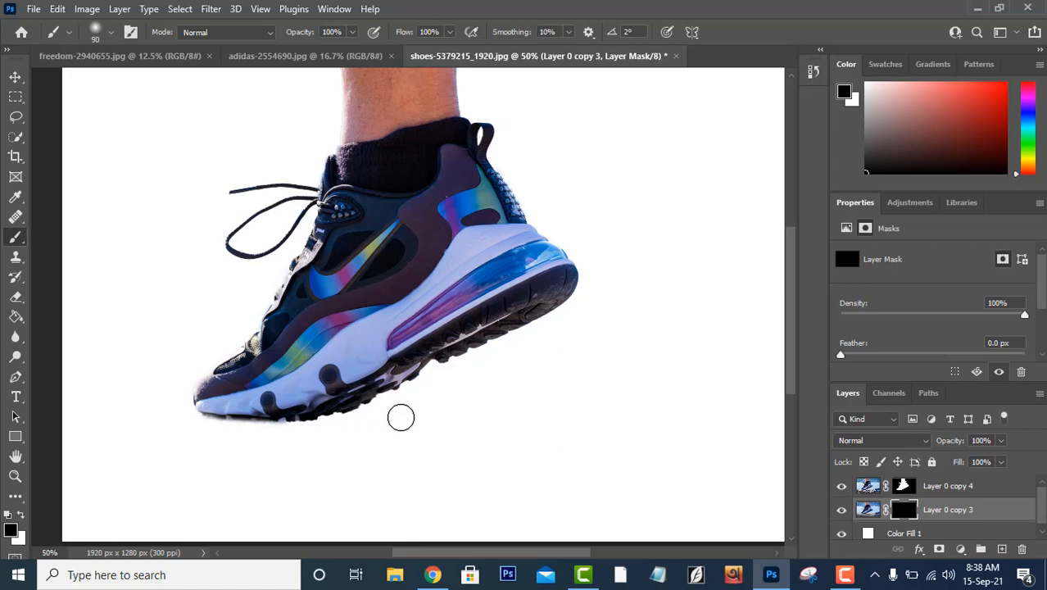
pyautogui.press('x')
pyautogui.moveTo(400, 416)
pyautogui.mouseDown()
pyautogui.moveTo(550, 412)
pyautogui.moveTo(634, 430)
pyautogui.moveTo(488, 444)
pyautogui.moveTo(340, 423)
pyautogui.moveTo(290, 432)
pyautogui.moveTo(669, 438)
pyautogui.moveTo(601, 461)
pyautogui.moveTo(520, 450)
pyautogui.moveTo(410, 455)
pyautogui.moveTo(576, 437)
pyautogui.moveTo(401, 460)
pyautogui.moveTo(362, 439)
pyautogui.moveTo(441, 422)
pyautogui.mouseUp()
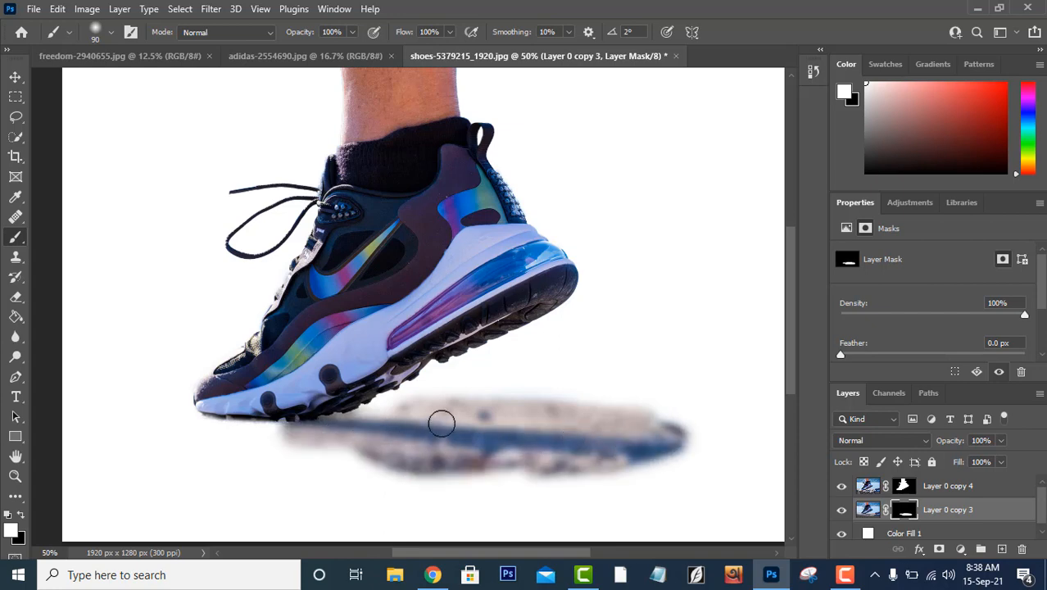
pyautogui.press('x')
pyautogui.moveTo(616, 469)
pyautogui.mouseDown()
pyautogui.moveTo(538, 481)
pyautogui.moveTo(277, 443)
pyautogui.moveTo(383, 432)
pyautogui.moveTo(447, 407)
pyautogui.moveTo(419, 401)
pyautogui.moveTo(430, 398)
pyautogui.moveTo(707, 401)
pyautogui.moveTo(640, 415)
pyautogui.moveTo(403, 401)
pyautogui.moveTo(651, 411)
pyautogui.moveTo(716, 424)
pyautogui.moveTo(714, 443)
pyautogui.moveTo(653, 483)
pyautogui.moveTo(500, 468)
pyautogui.moveTo(393, 490)
pyautogui.moveTo(560, 484)
pyautogui.moveTo(670, 464)
pyautogui.moveTo(633, 474)
pyautogui.mouseUp()
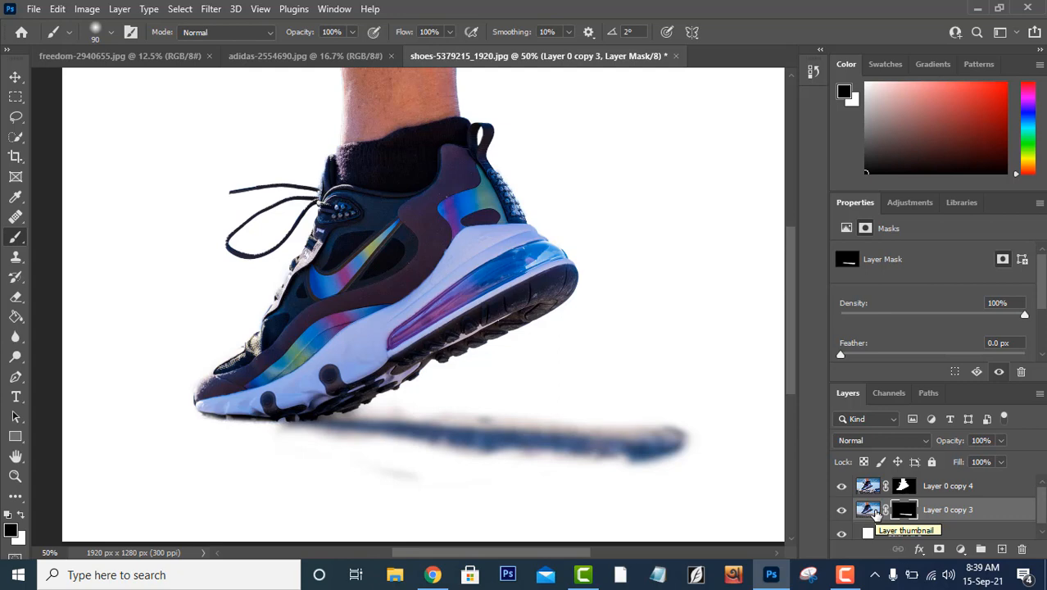
# Step: Soften the lower layer's mask with a Gaussian Blur of 2.8 pixels radius
pyautogui.click(211, 9)
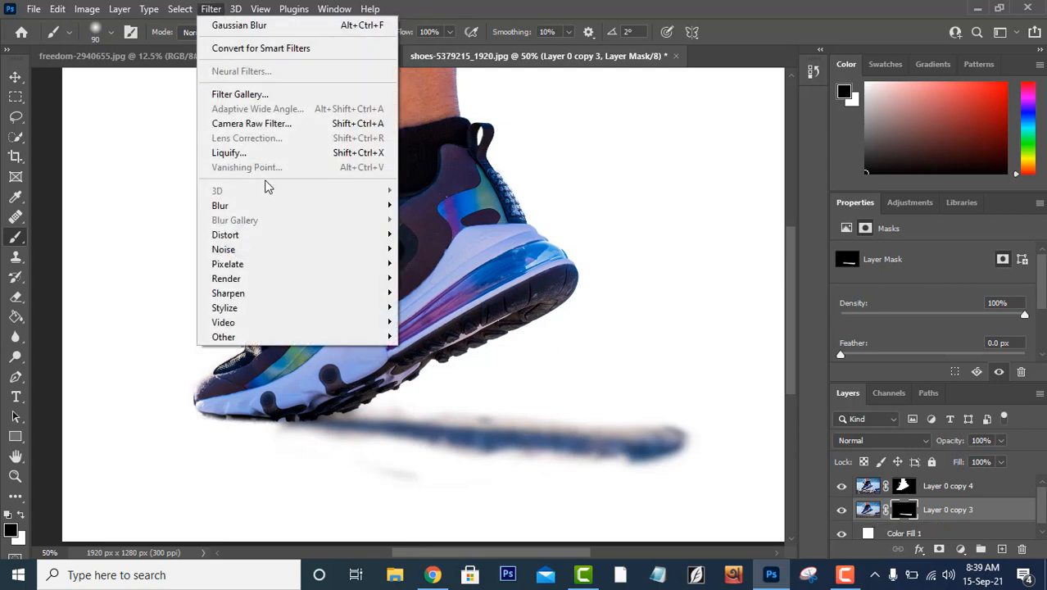
pyautogui.moveTo(268, 208)
pyautogui.click(422, 263)
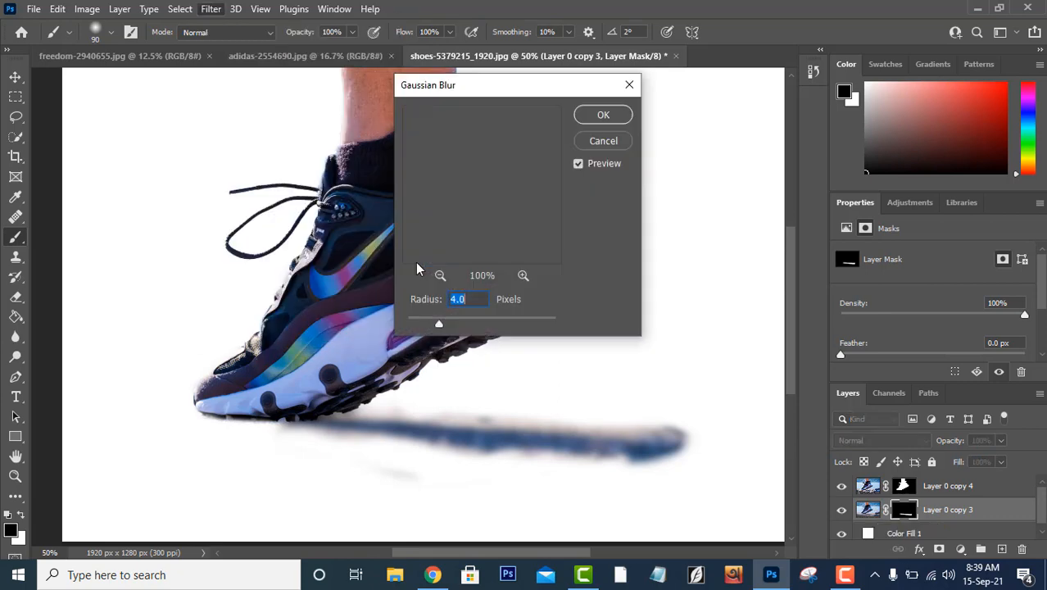
pyautogui.moveTo(437, 320)
pyautogui.mouseDown()
pyautogui.moveTo(470, 321)
pyautogui.moveTo(430, 328)
pyautogui.mouseUp()
pyautogui.click(603, 114)
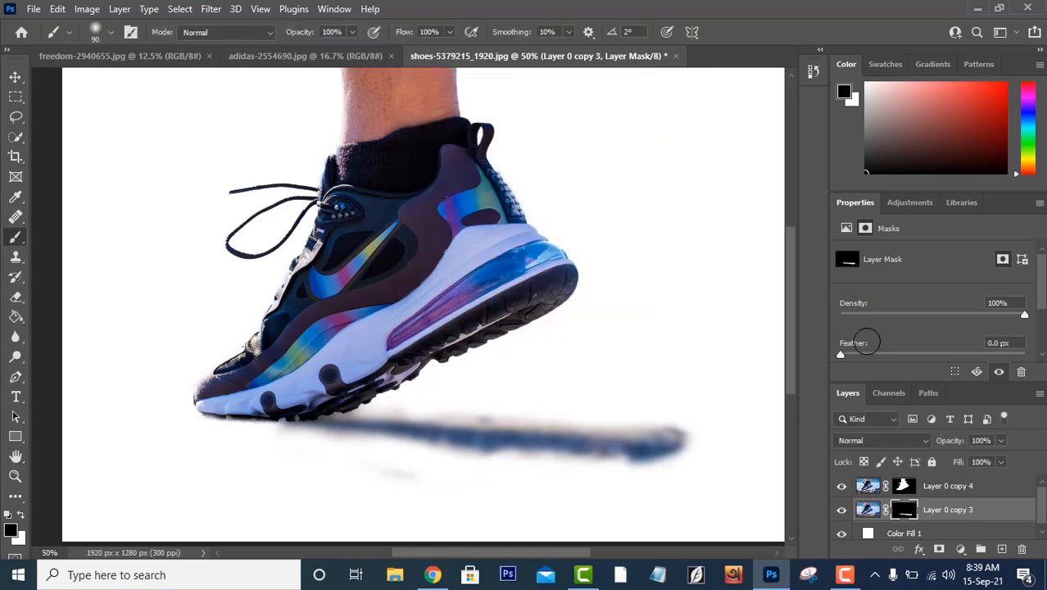
# Step: Apply a Gaussian Blur with a 24.9 pixel radius to the image of the lower layer
pyautogui.click(866, 509)
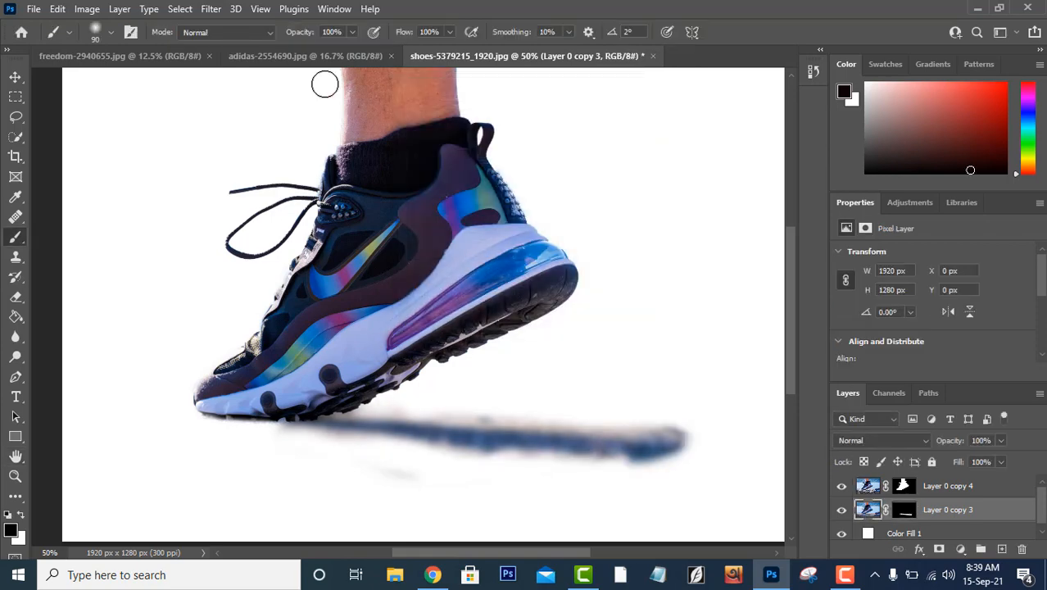
pyautogui.click(211, 10)
pyautogui.moveTo(271, 209)
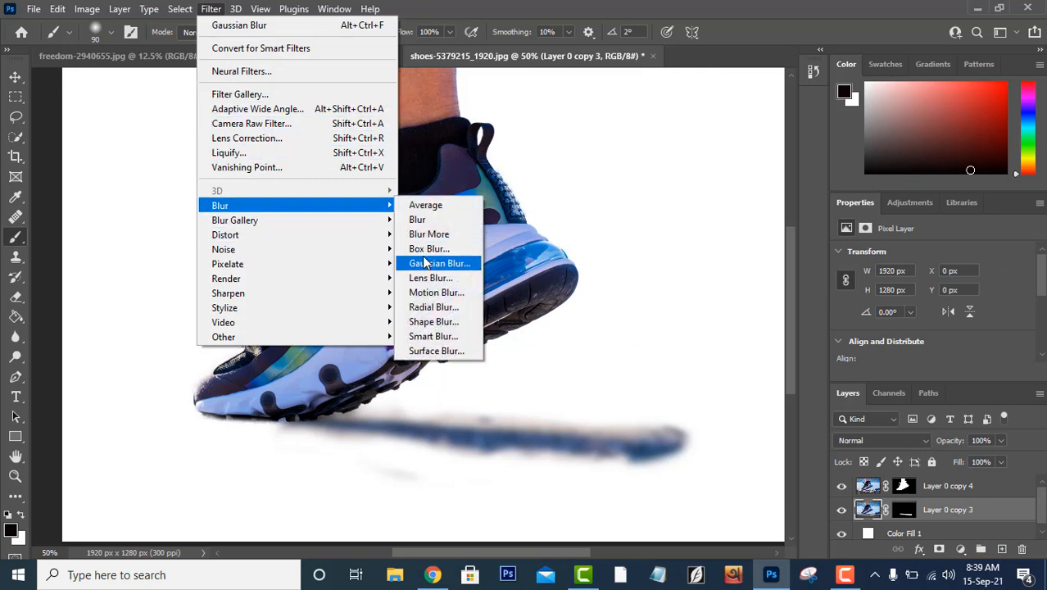
pyautogui.click(434, 263)
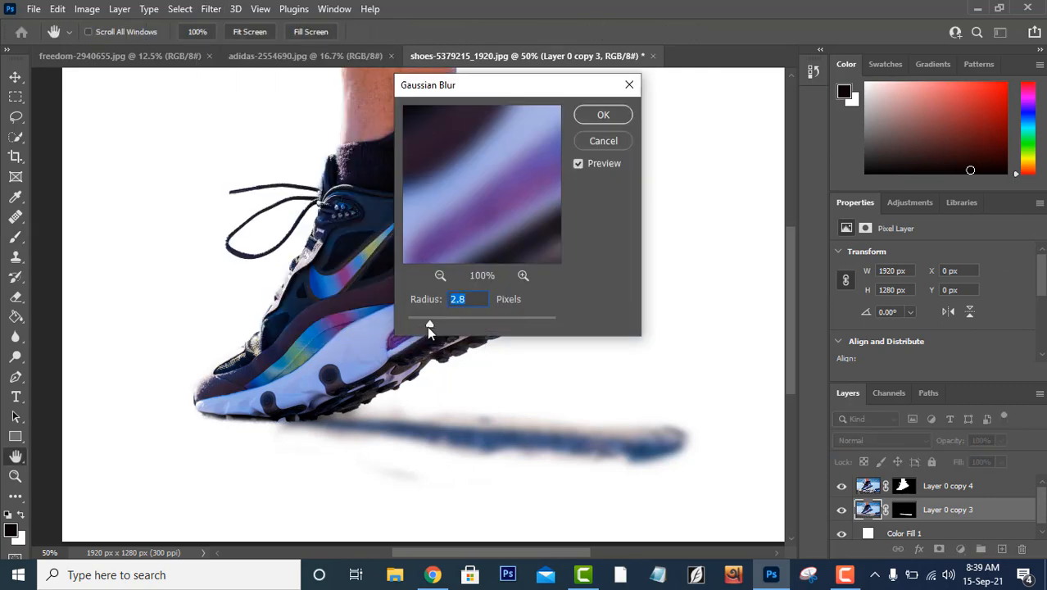
pyautogui.moveTo(429, 326); pyautogui.dragTo(474, 326)
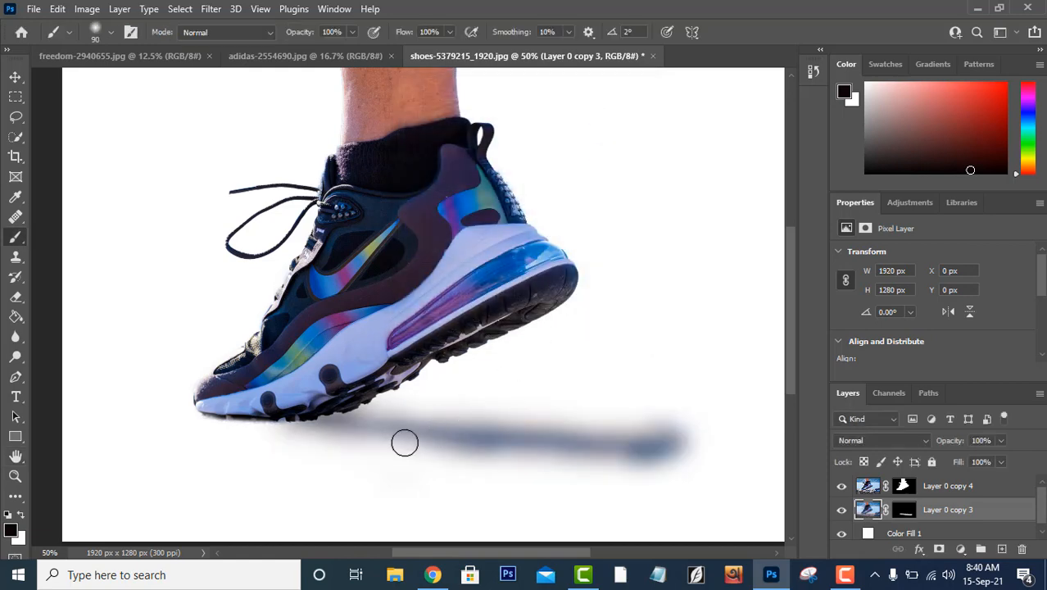
# Step: Paint black over the shadow on the lower layer's image and soften it with a 34.6 pixel Gaussian Blur
pyautogui.moveTo(376, 430)
pyautogui.mouseDown()
pyautogui.moveTo(669, 431)
pyautogui.moveTo(616, 444)
pyautogui.moveTo(548, 430)
pyautogui.moveTo(438, 437)
pyautogui.moveTo(537, 458)
pyautogui.moveTo(647, 447)
pyautogui.moveTo(527, 420)
pyautogui.moveTo(303, 428)
pyautogui.mouseUp()
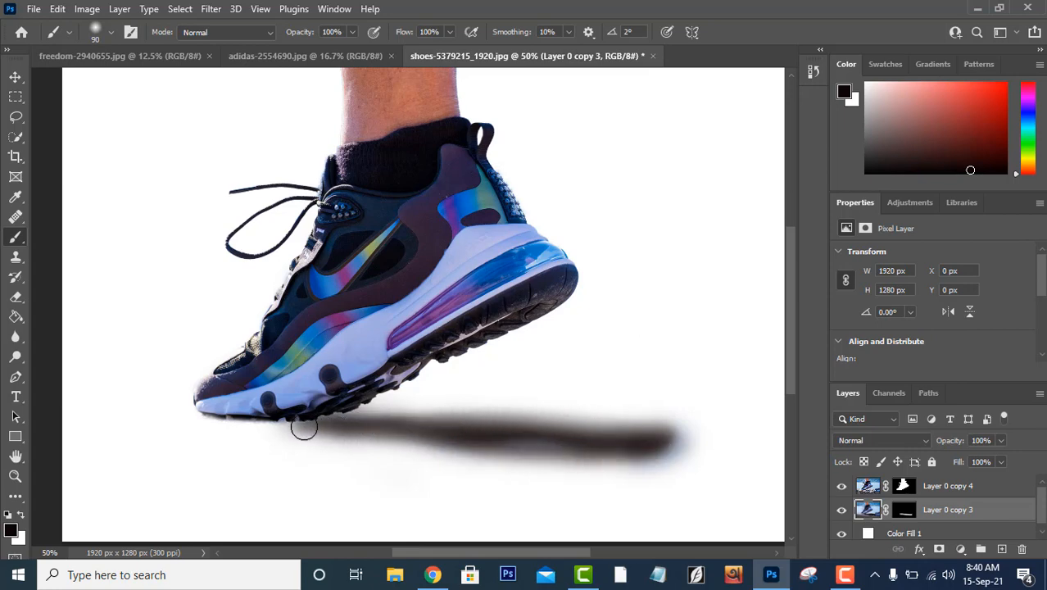
pyautogui.moveTo(537, 447); pyautogui.dragTo(504, 443)
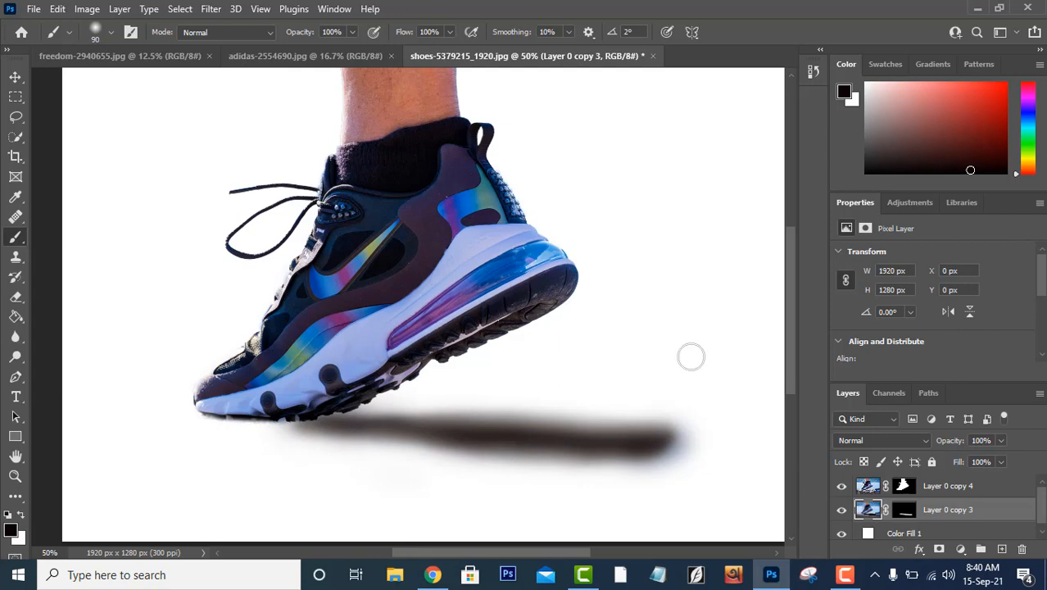
pyautogui.click(211, 10)
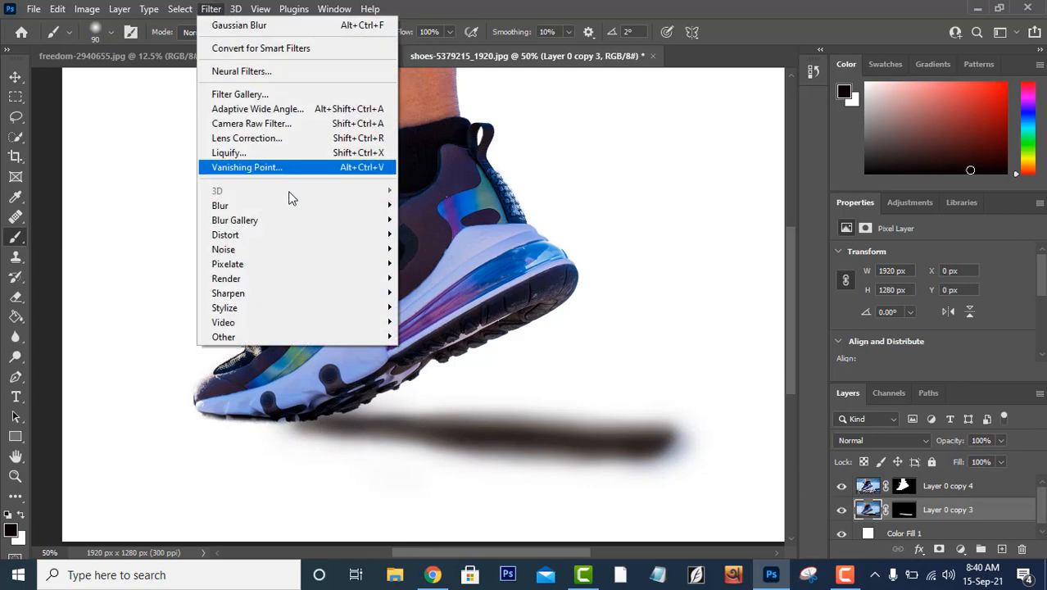
pyautogui.moveTo(293, 207)
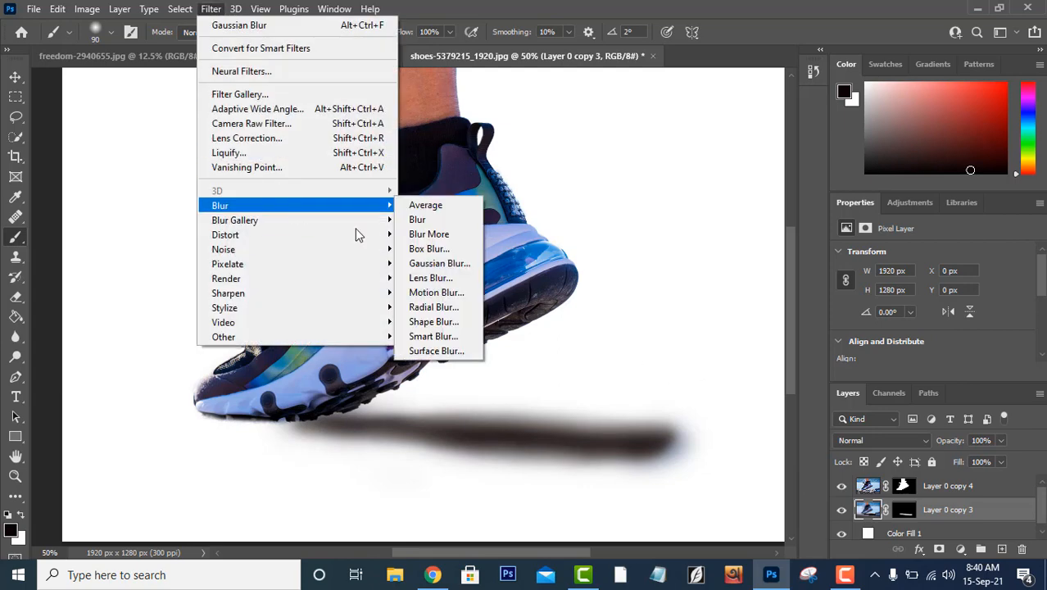
pyautogui.click(436, 263)
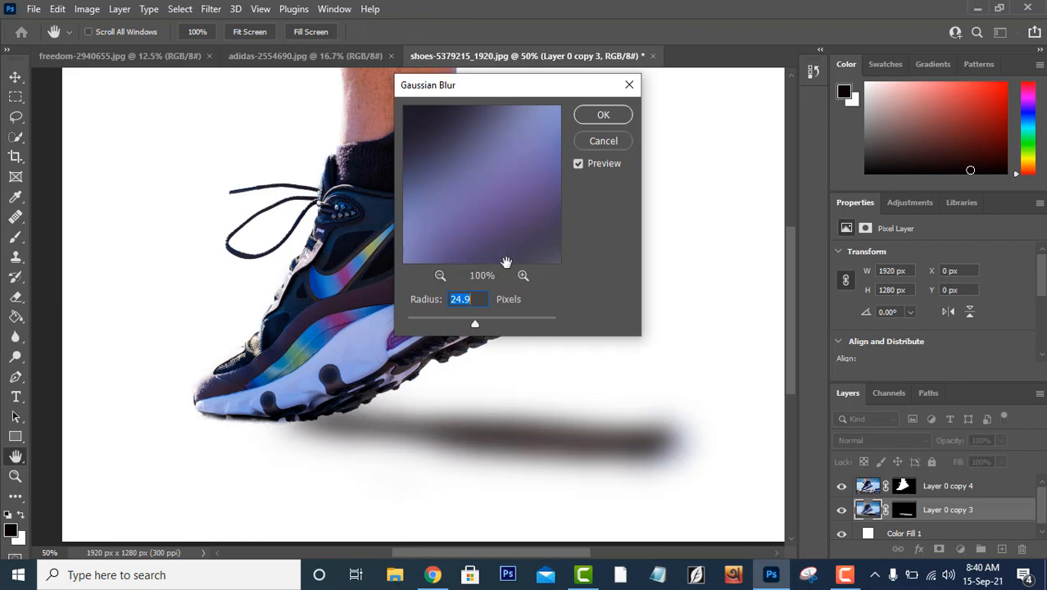
pyautogui.moveTo(475, 322); pyautogui.dragTo(485, 327)
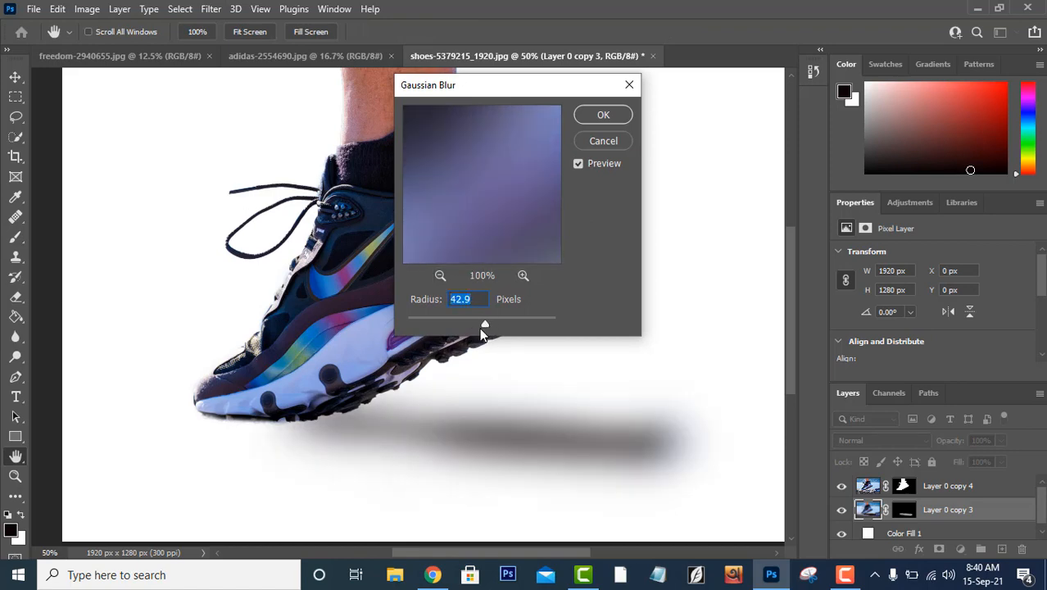
pyautogui.moveTo(480, 326); pyautogui.dragTo(480, 326)
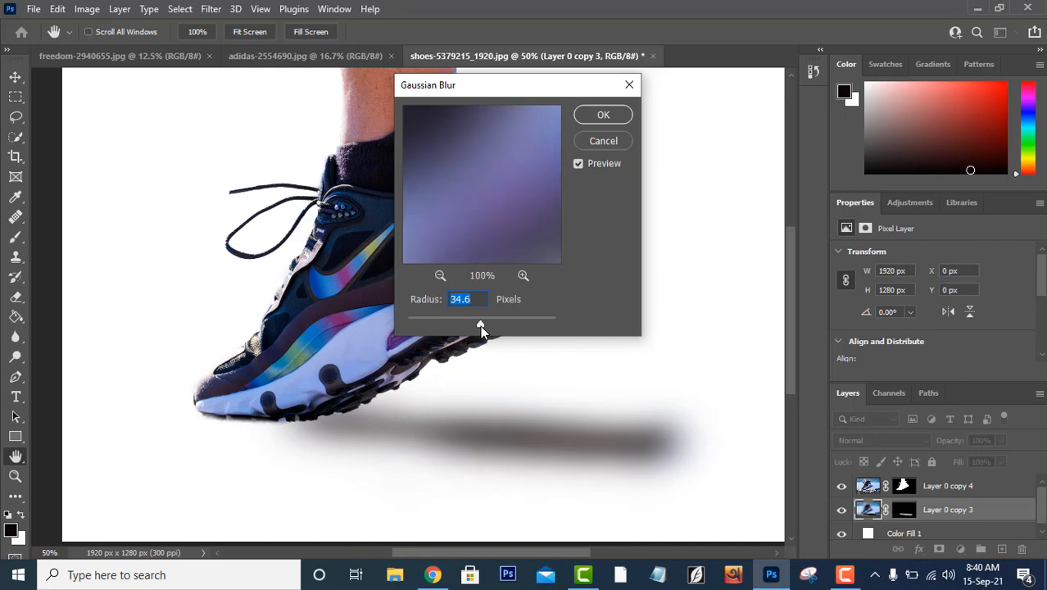
pyautogui.click(590, 115)
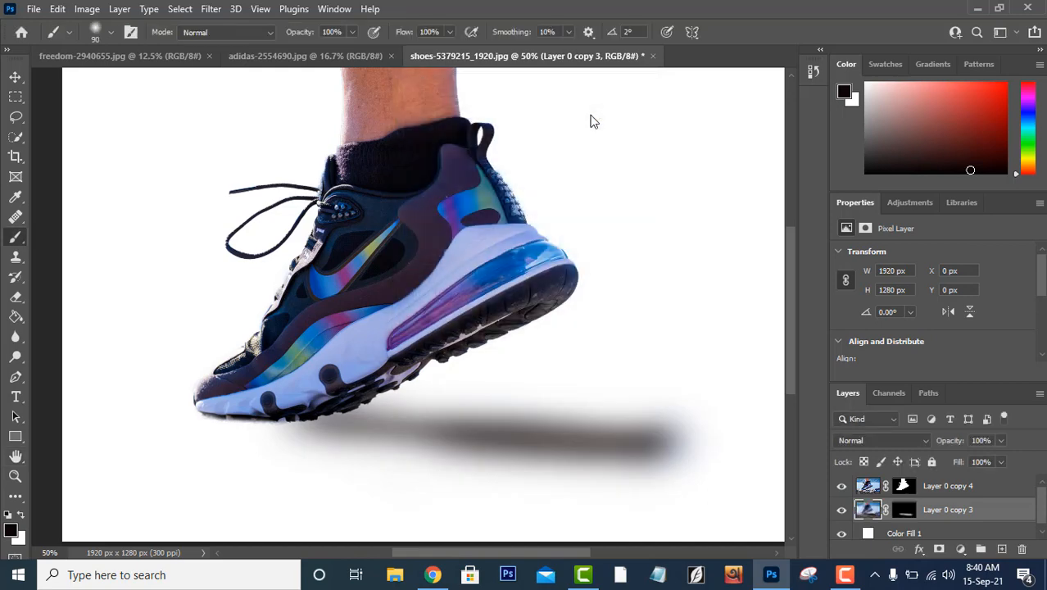
# Step: Brush white around the shadow's far end and reduce the brush to 23% opacity and 37% flow, finishing with the Move tool active
pyautogui.press('x')
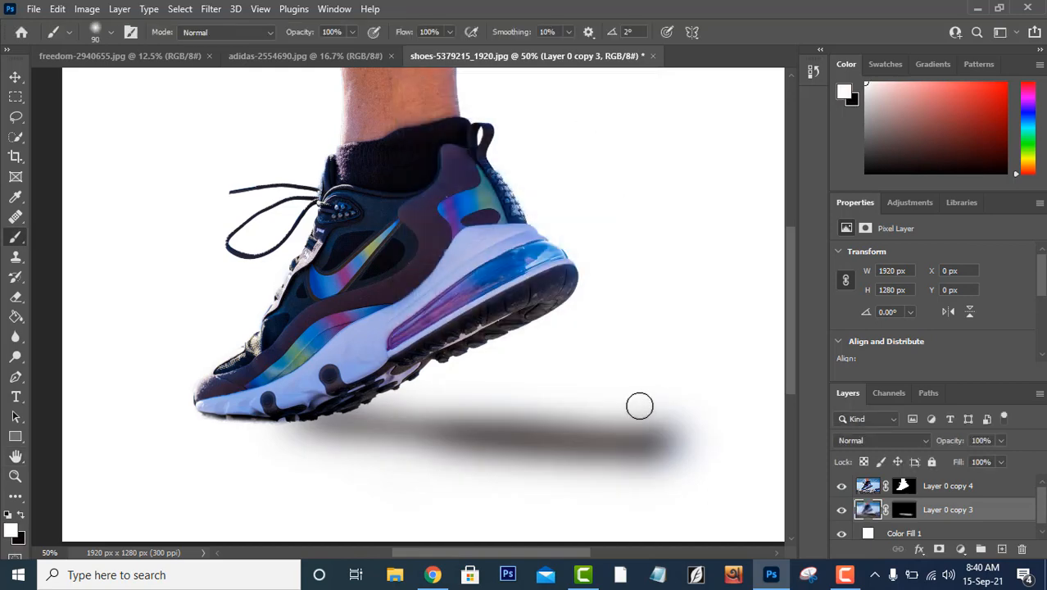
pyautogui.moveTo(638, 405); pyautogui.dragTo(670, 420)
pyautogui.click(352, 32)
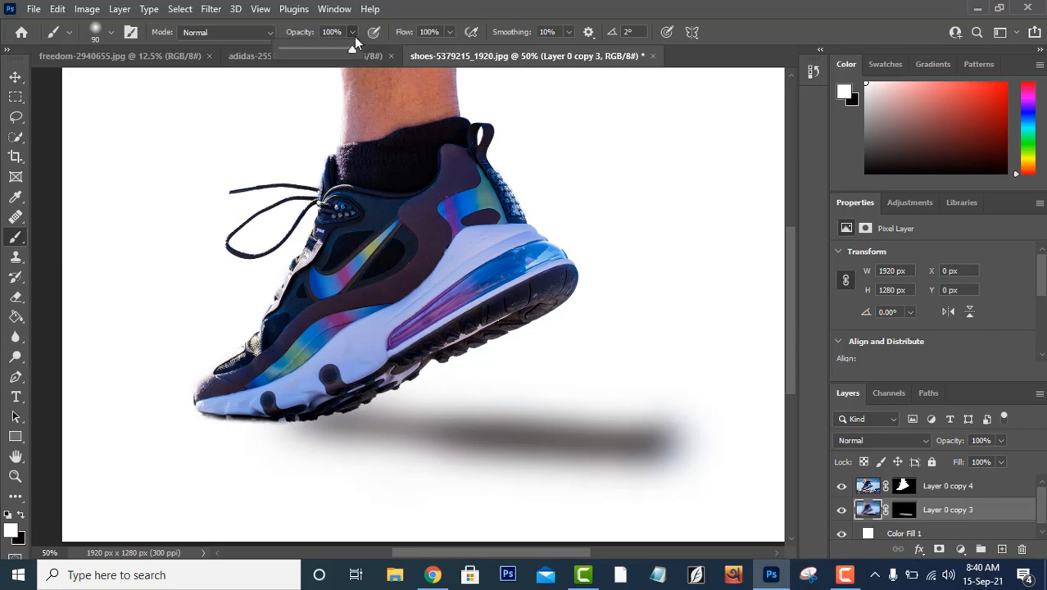
pyautogui.click(298, 49)
pyautogui.click(449, 32)
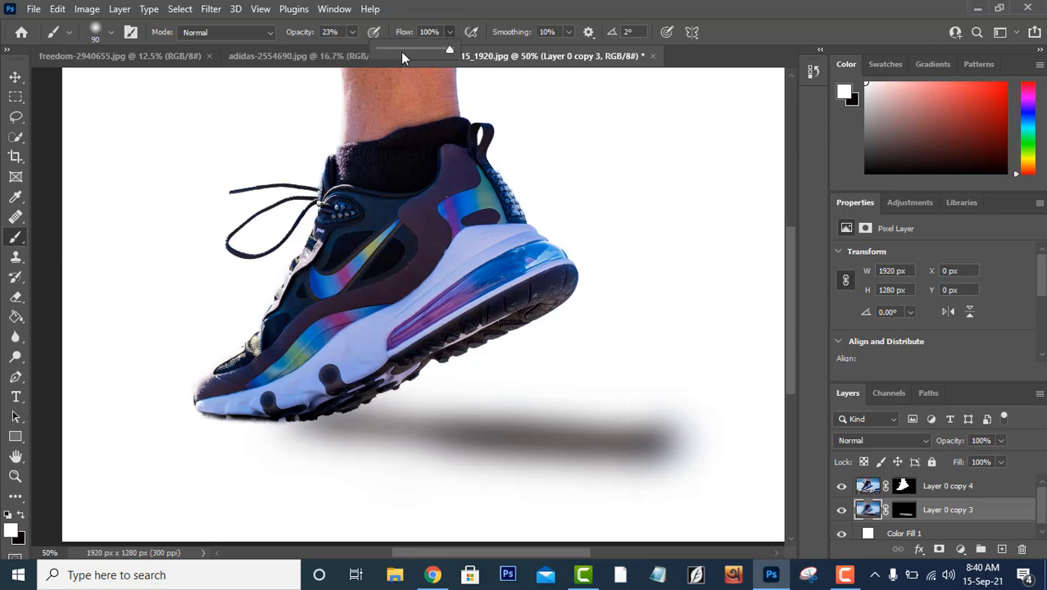
pyautogui.click(404, 52)
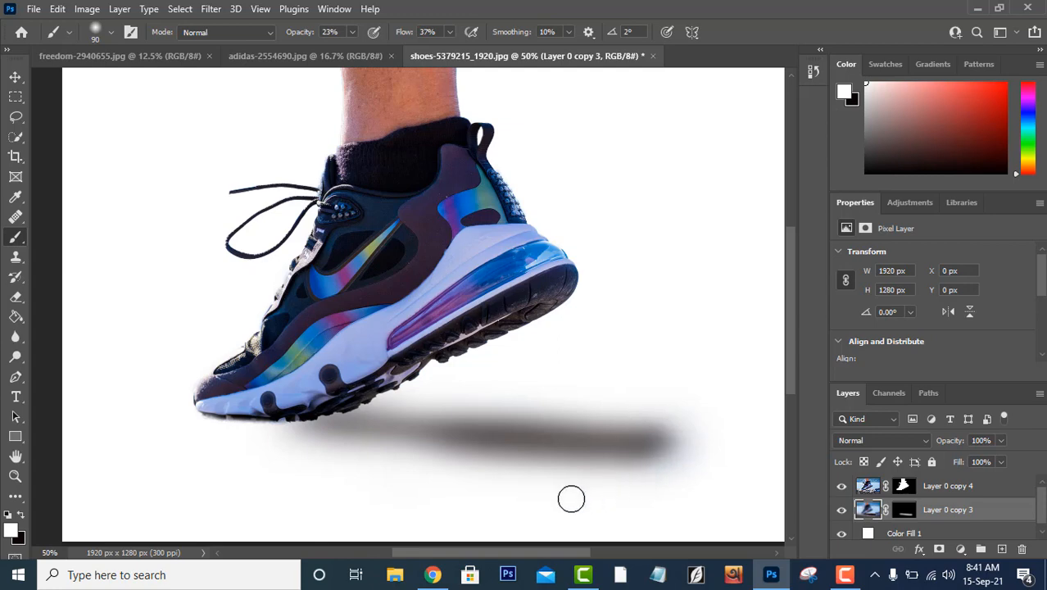
pyautogui.click(16, 76)
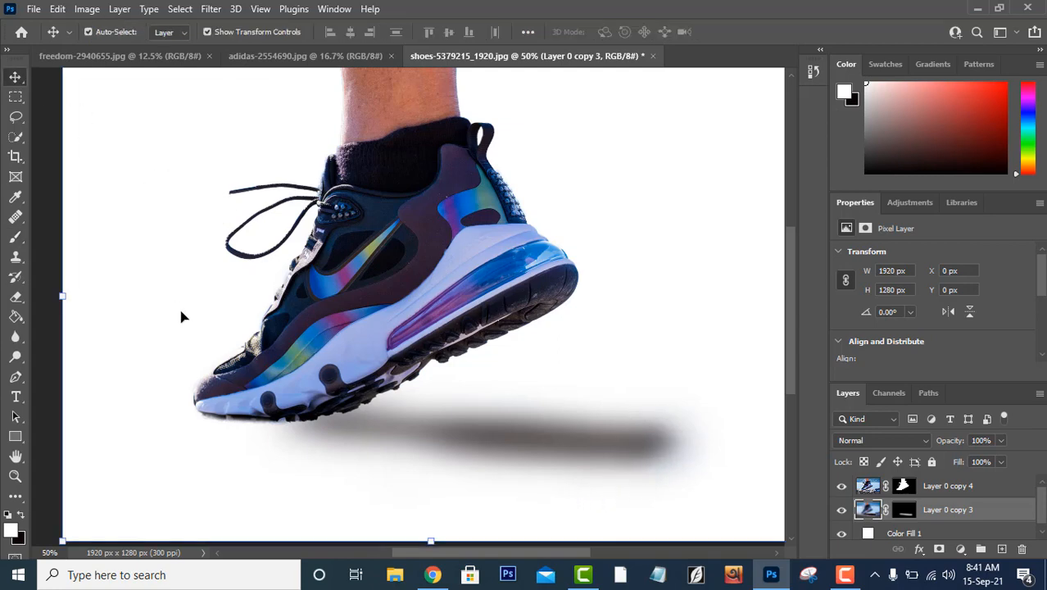